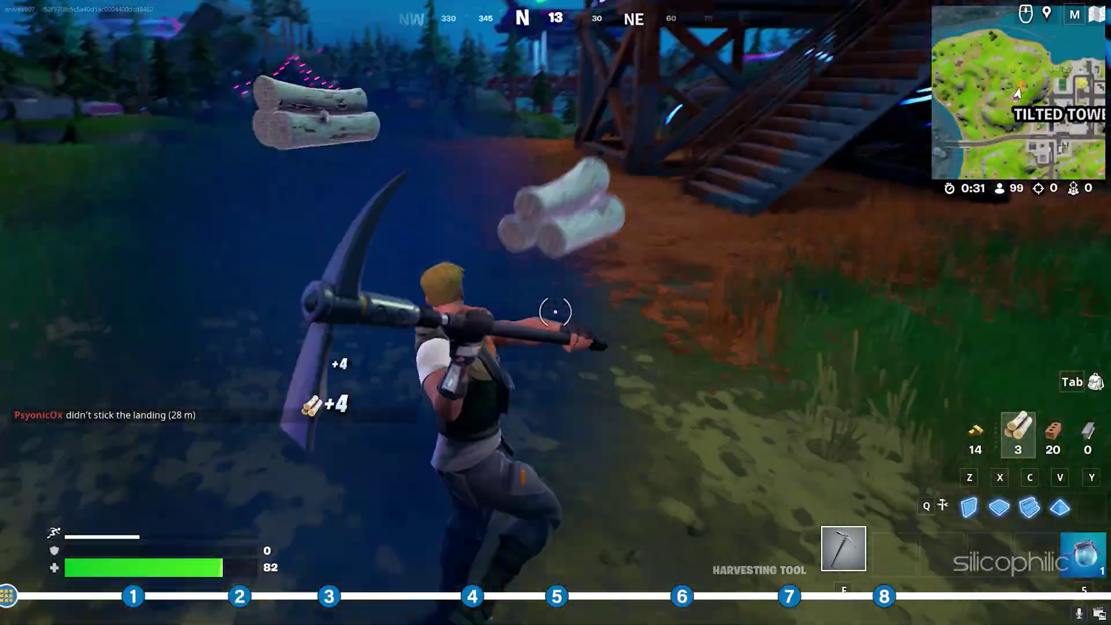
Run over the hills and through the streets into a Tilted Towers building.
key(w)
key(w)
key(w)
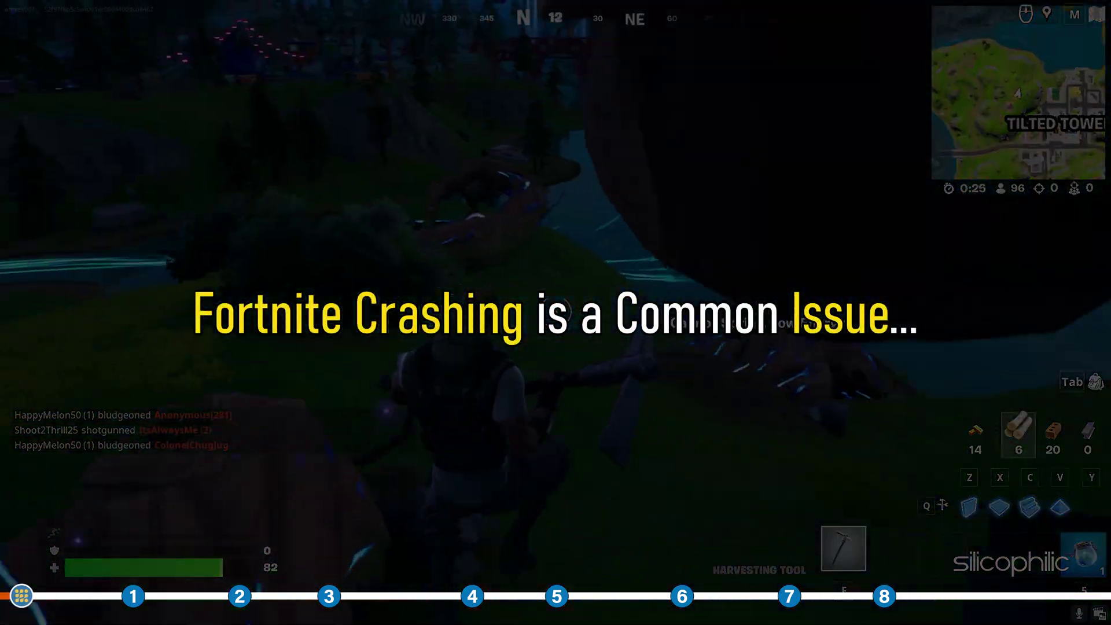
key(w)
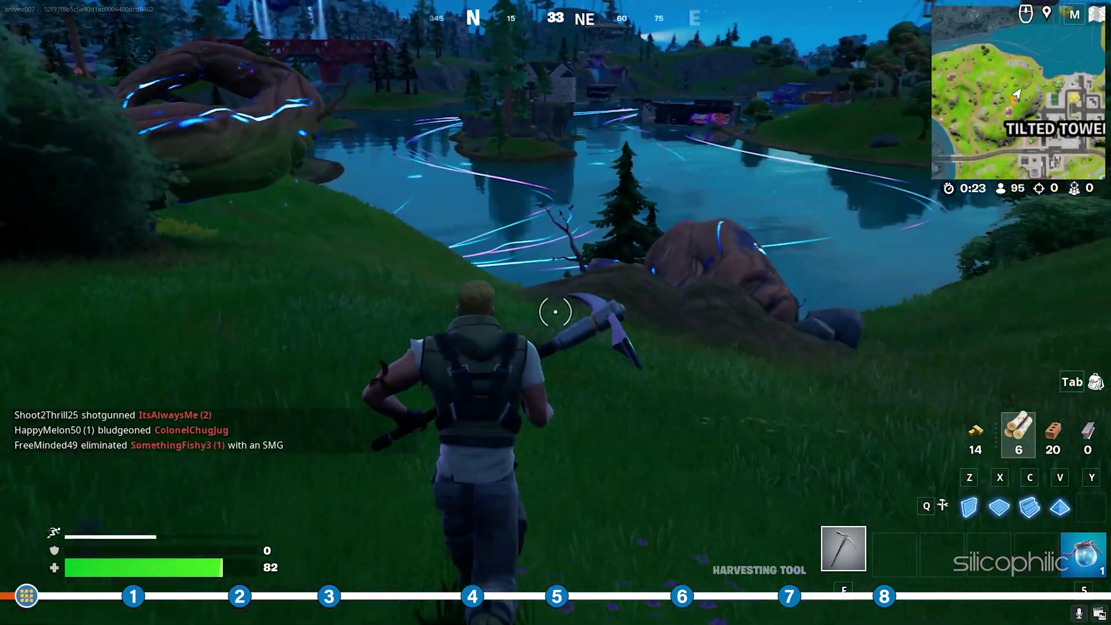
key(w)
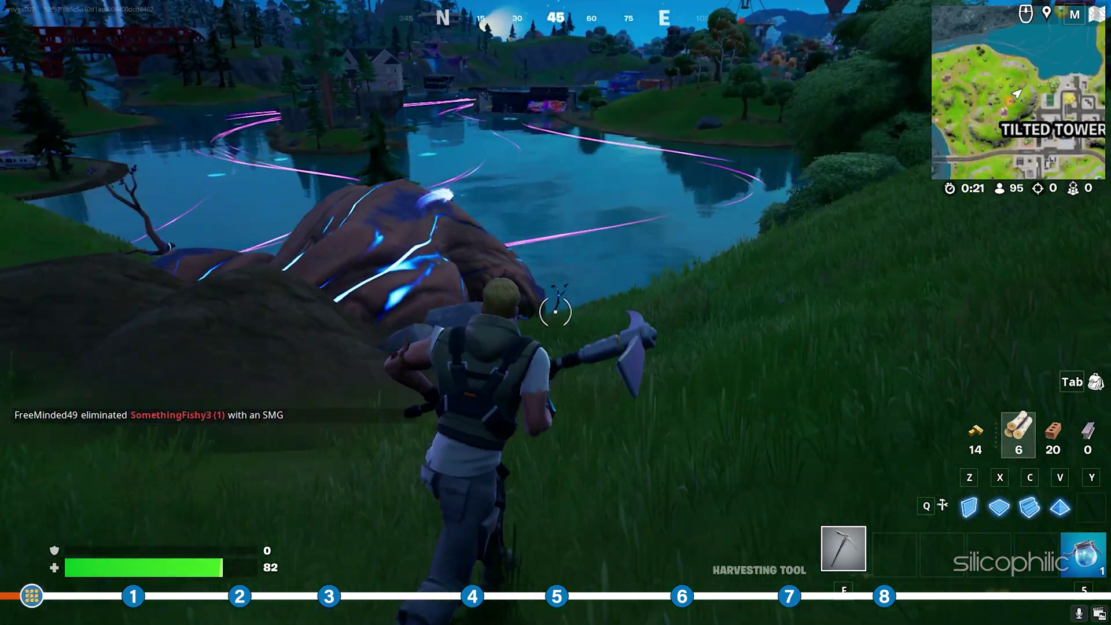
key(w)
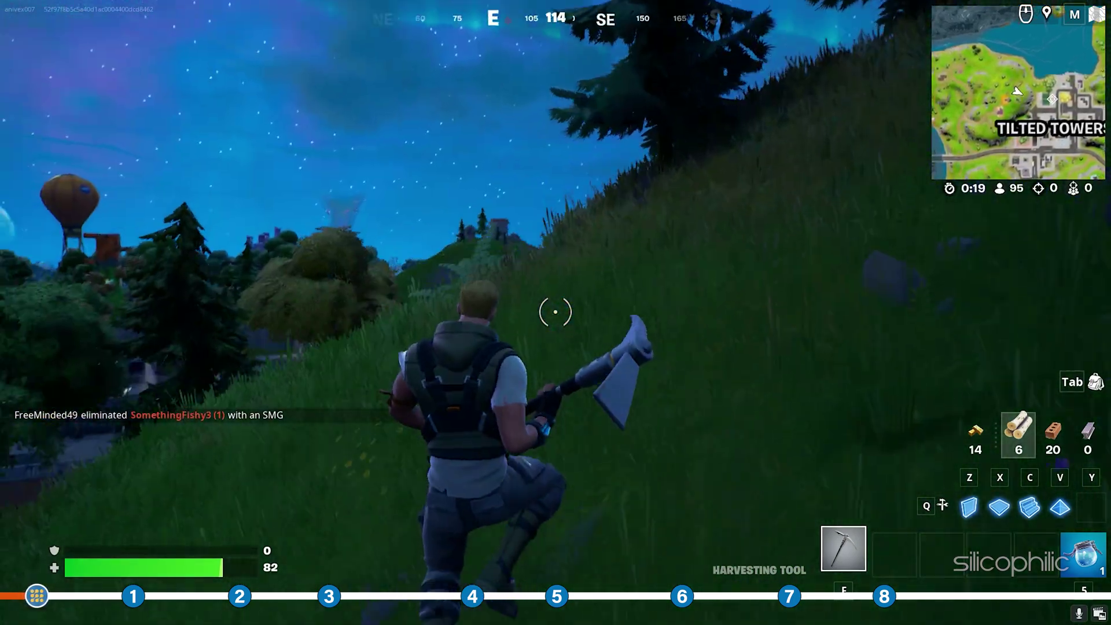
key(w)
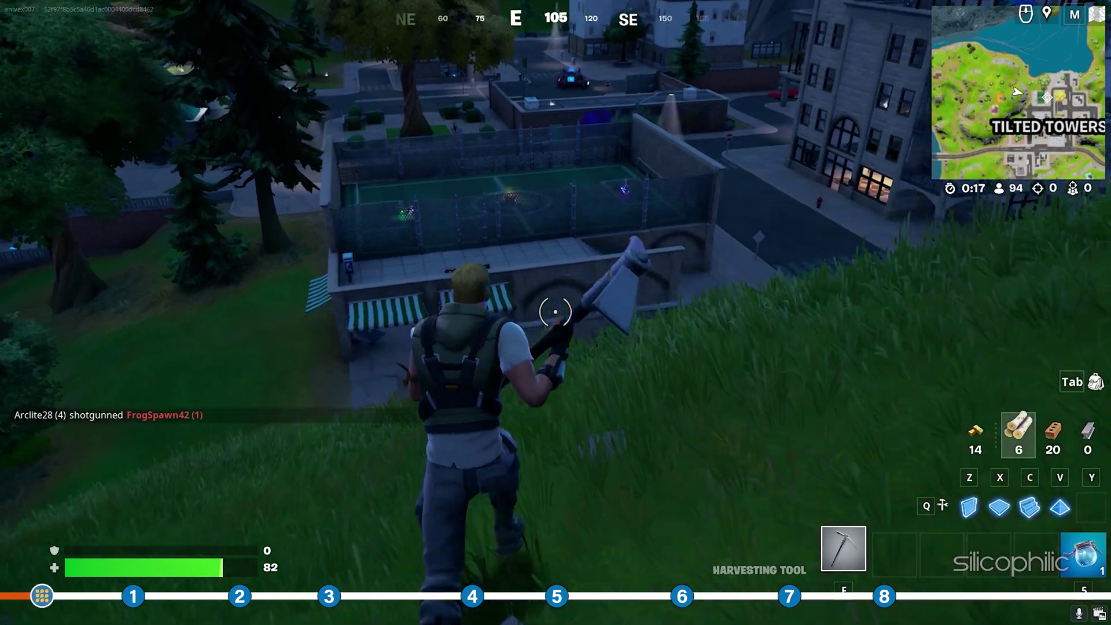
key(w)
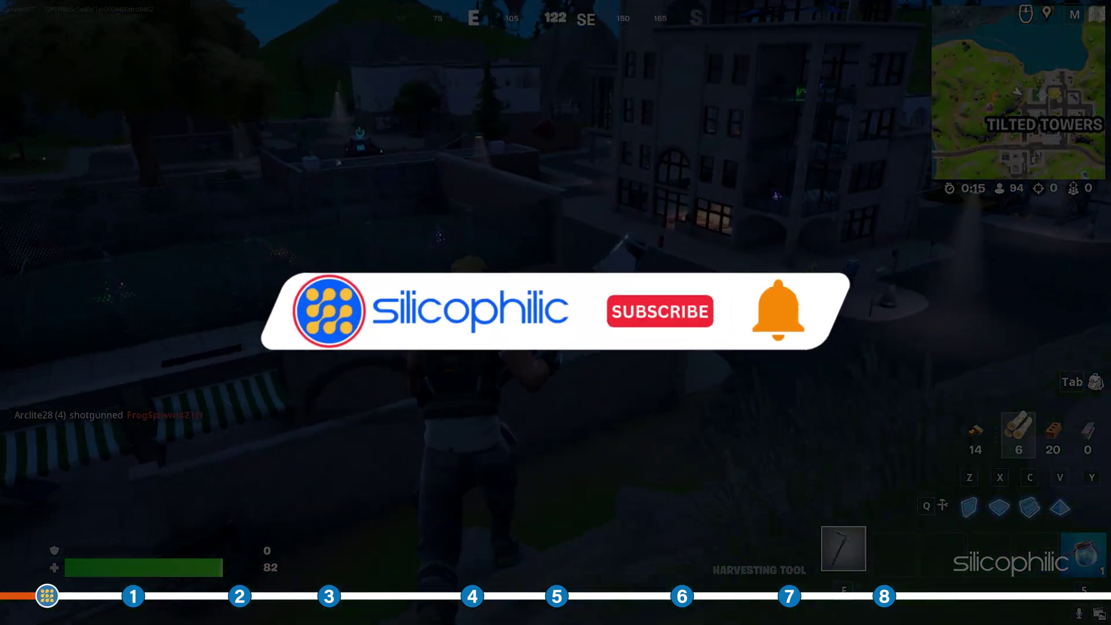
key(w)
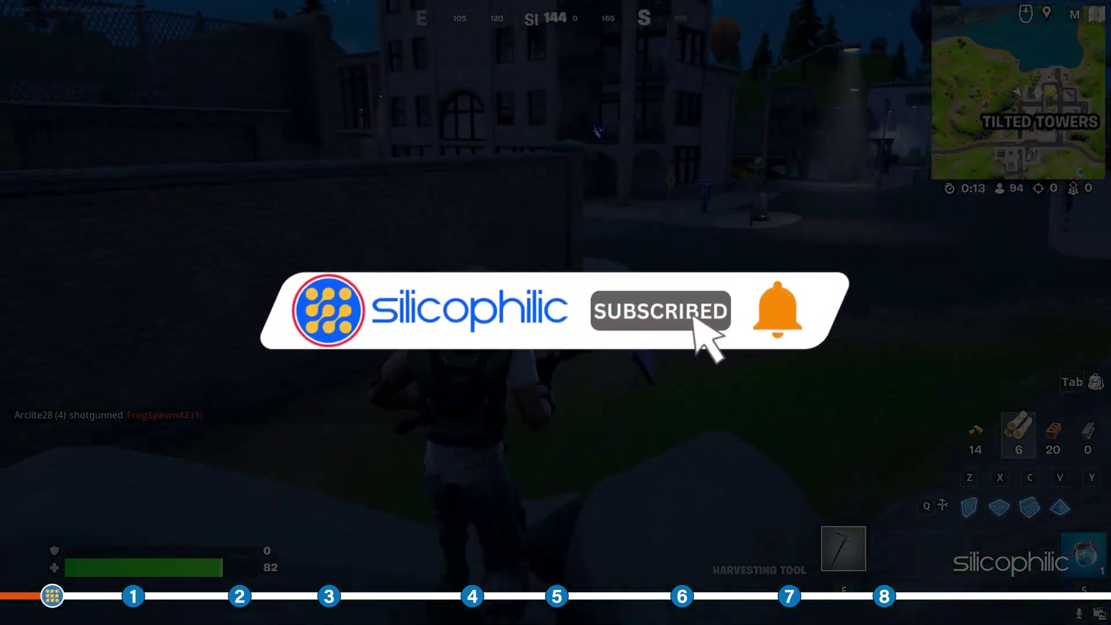
key(w)
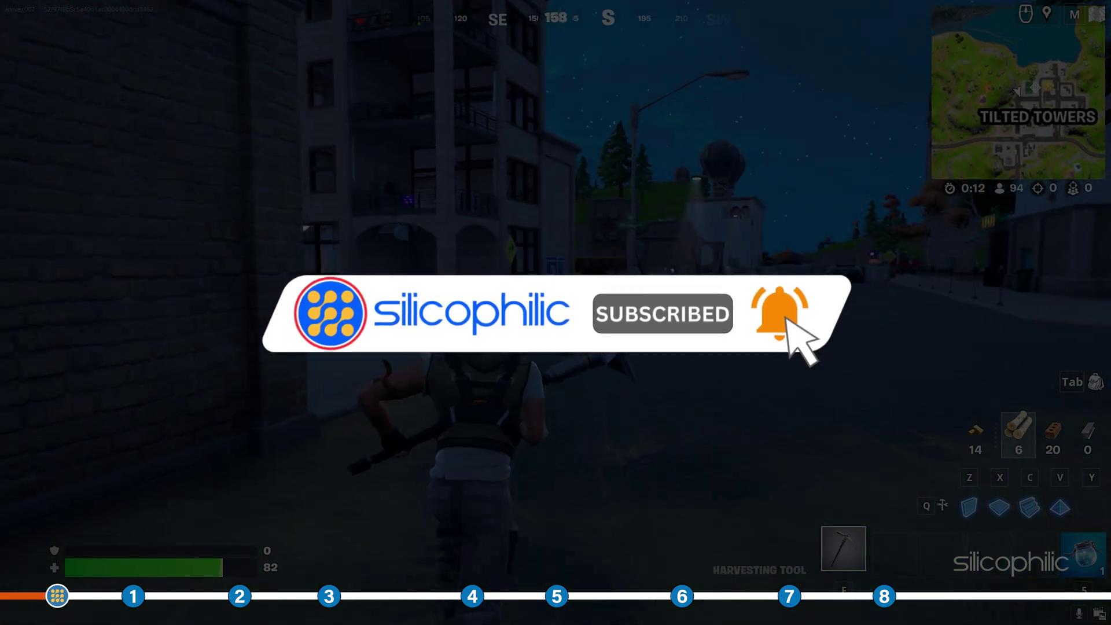
key(w)
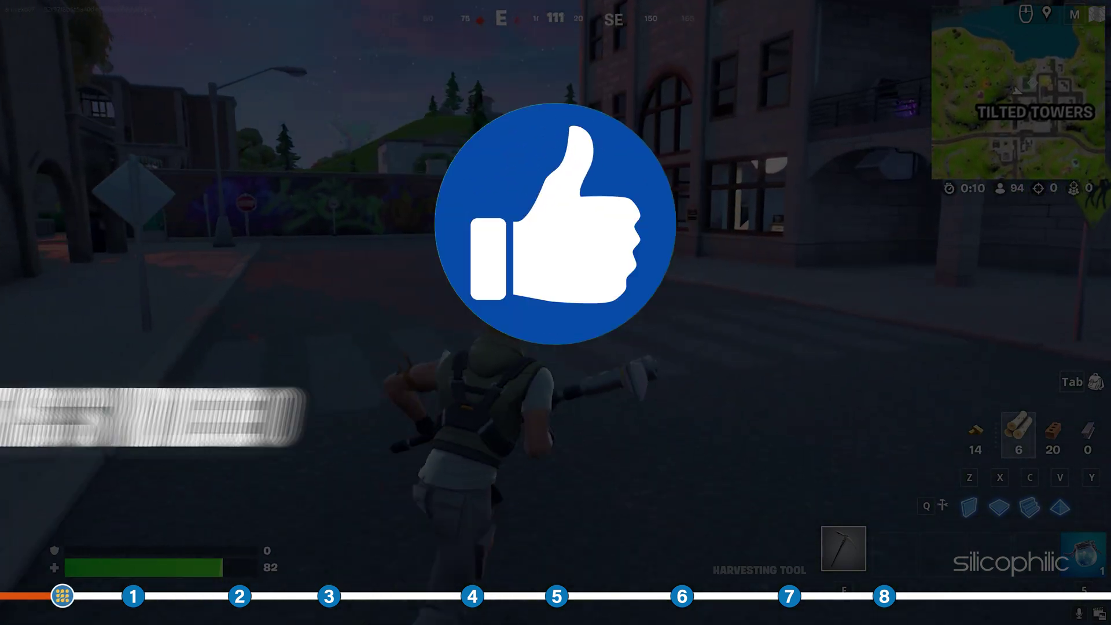
key(w)
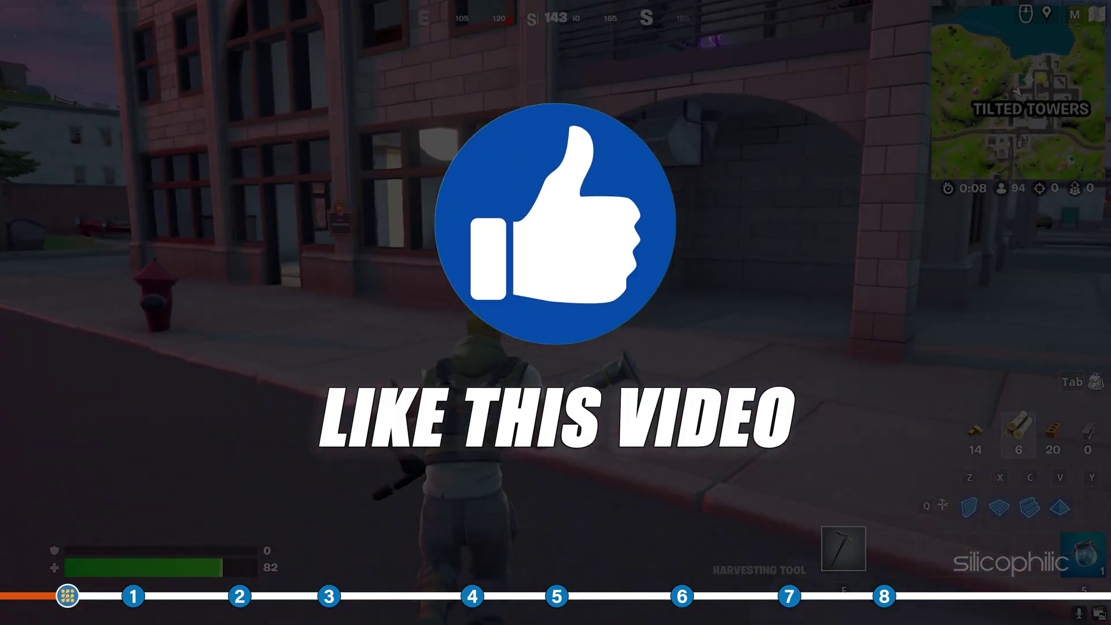
key(w)
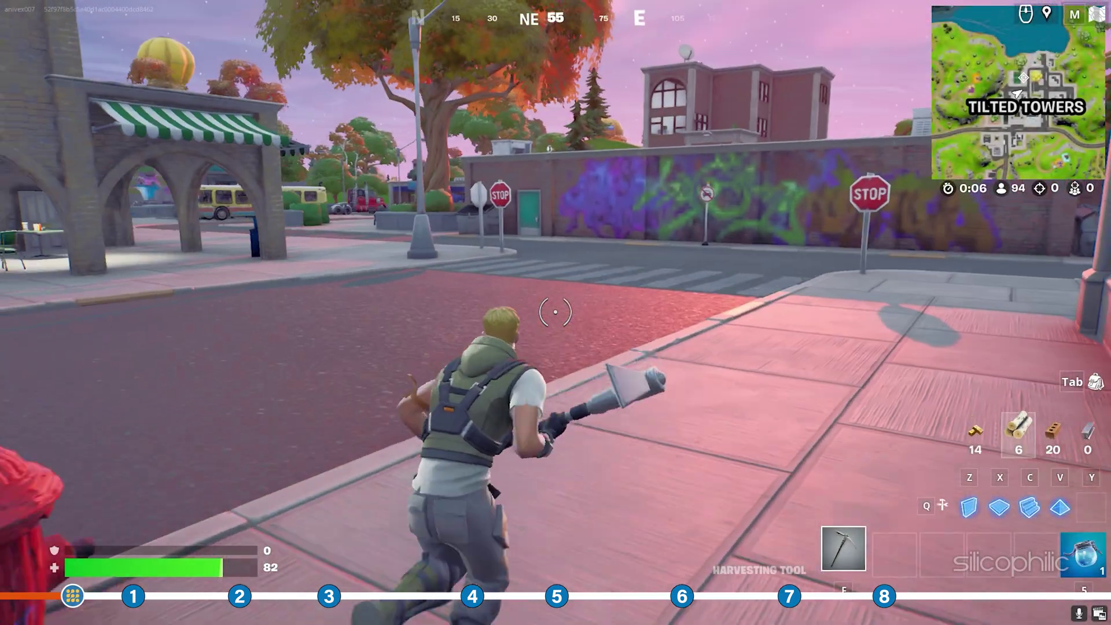
key(w)
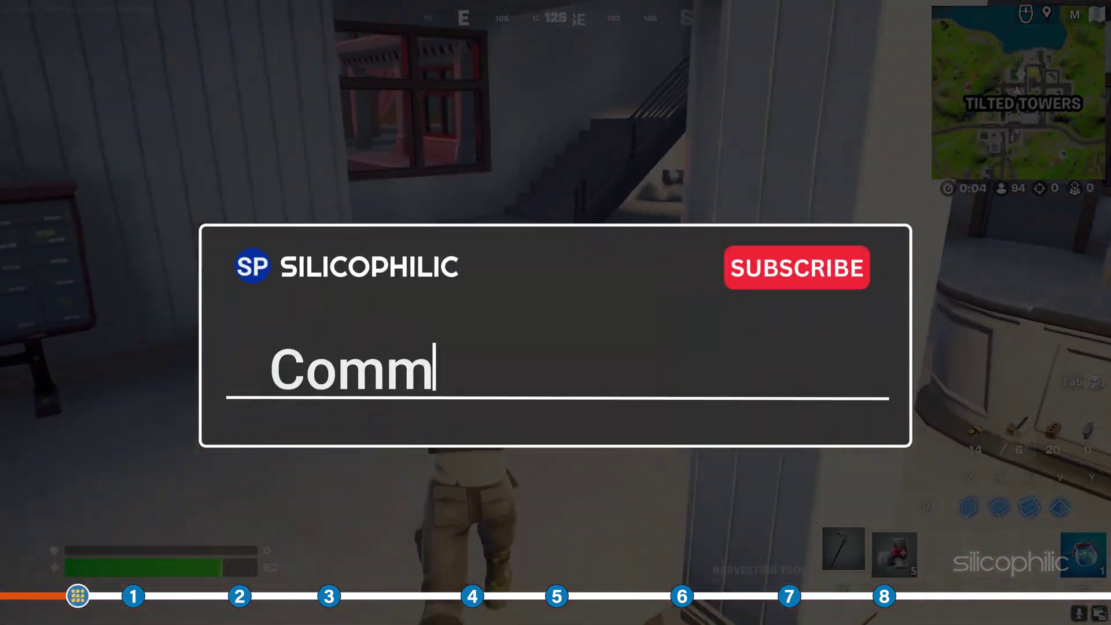
key(w)
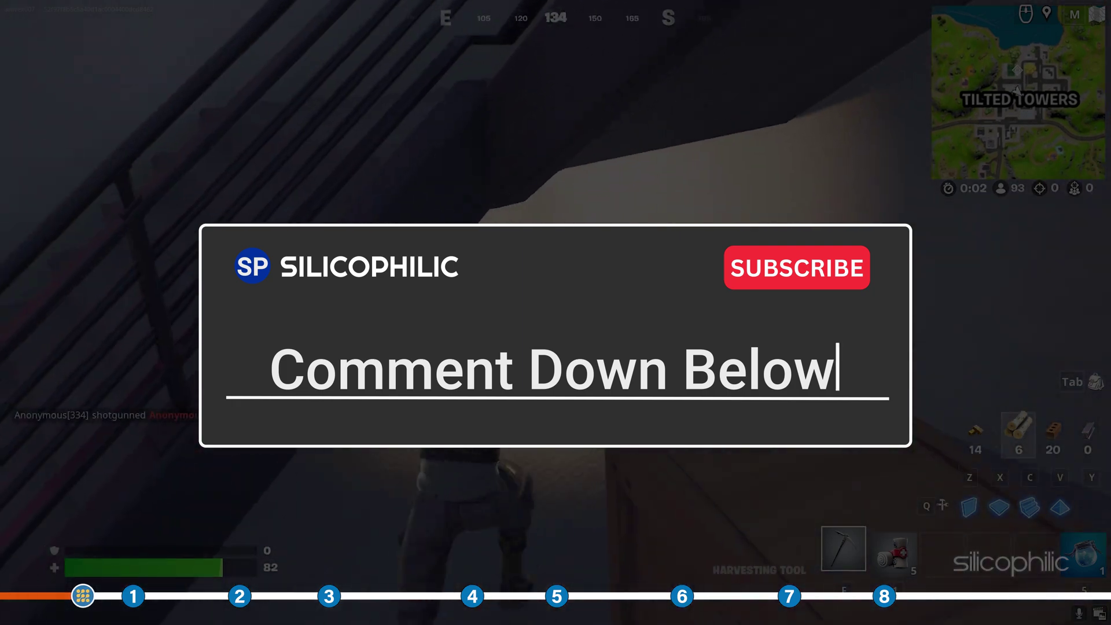
Harvest crates, open the chest, and collect its weapons, gold and bricks.
key(w)
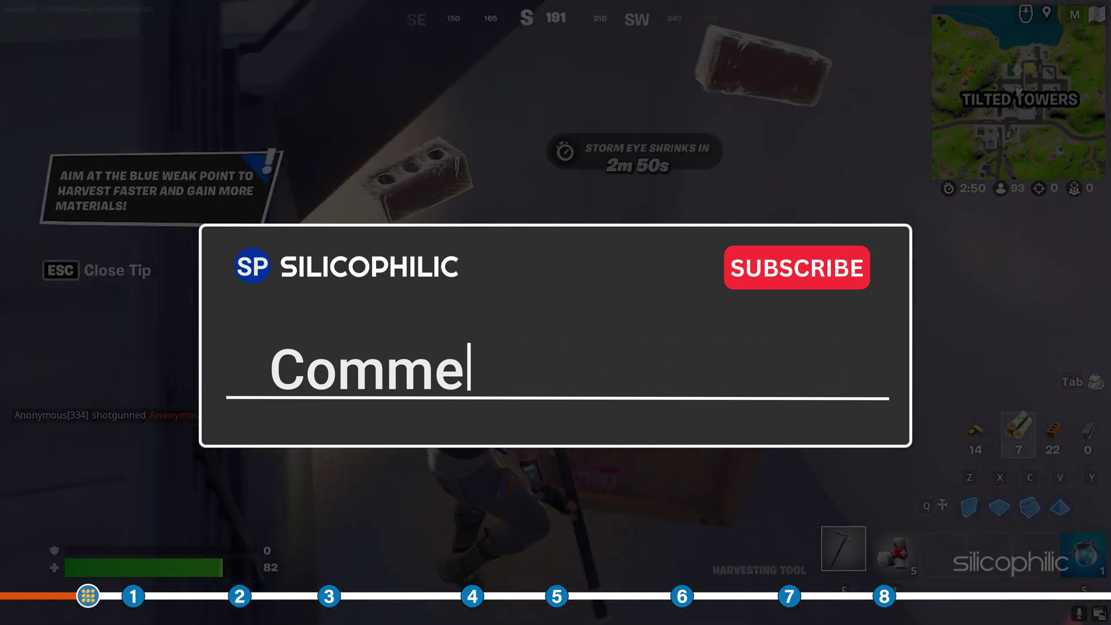
key(w)
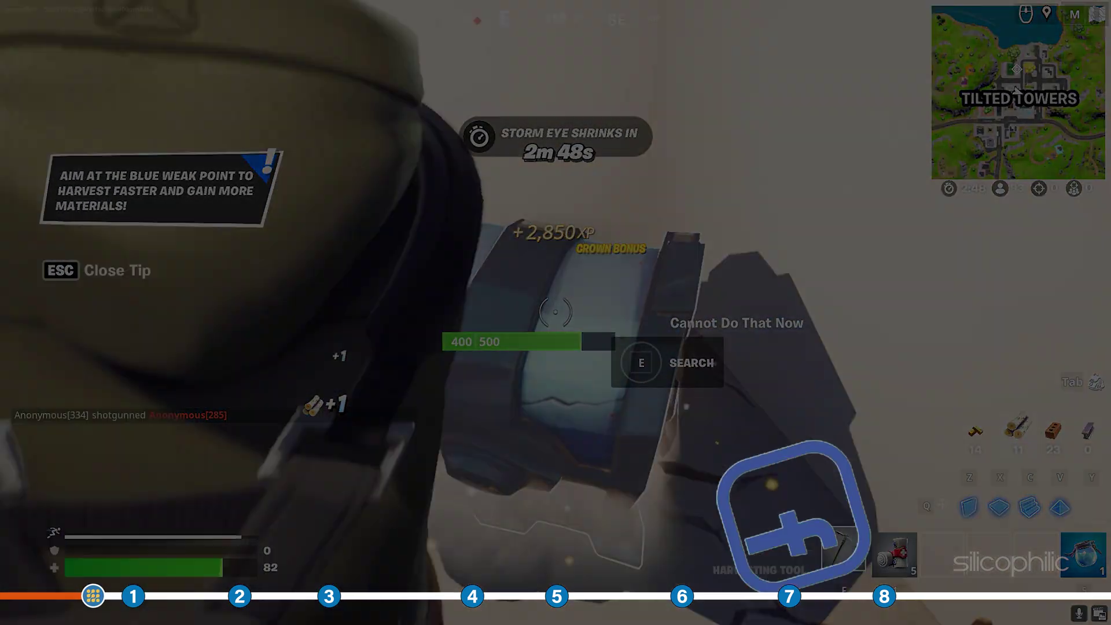
key(w)
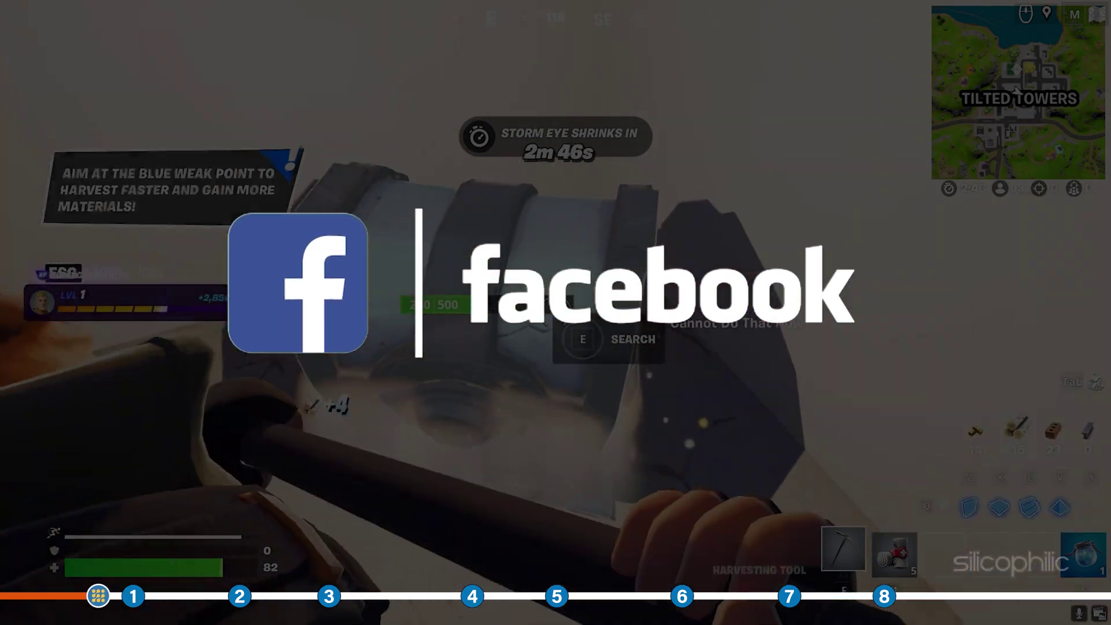
key(e)
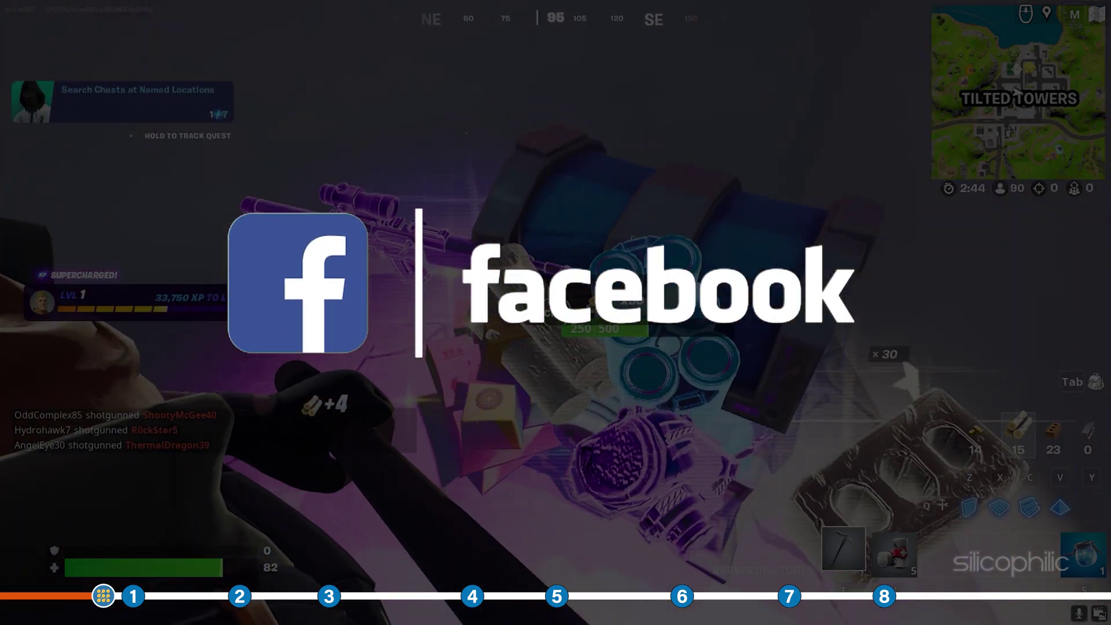
key(w)
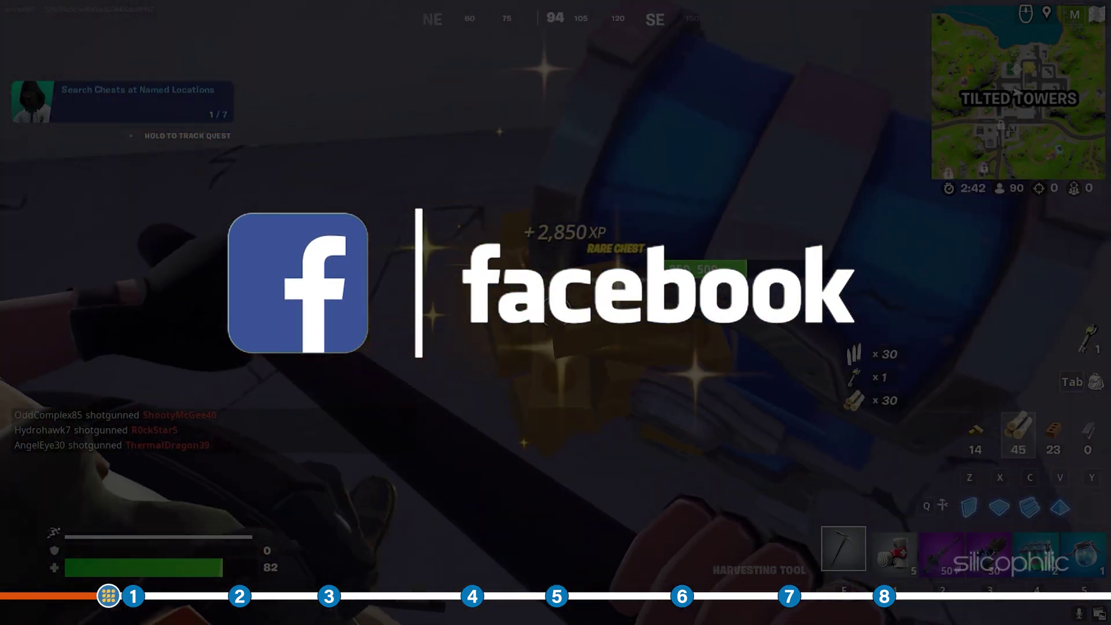
key(w)
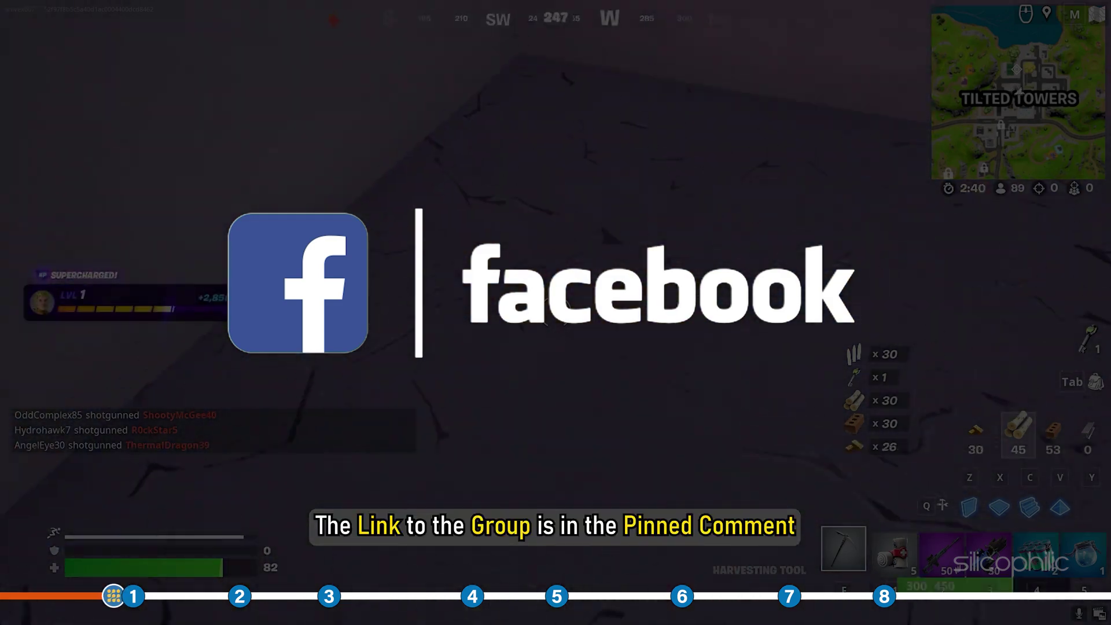
Switch from the Cobra DMR to the Grapple Glove in slot 4.
key(3)
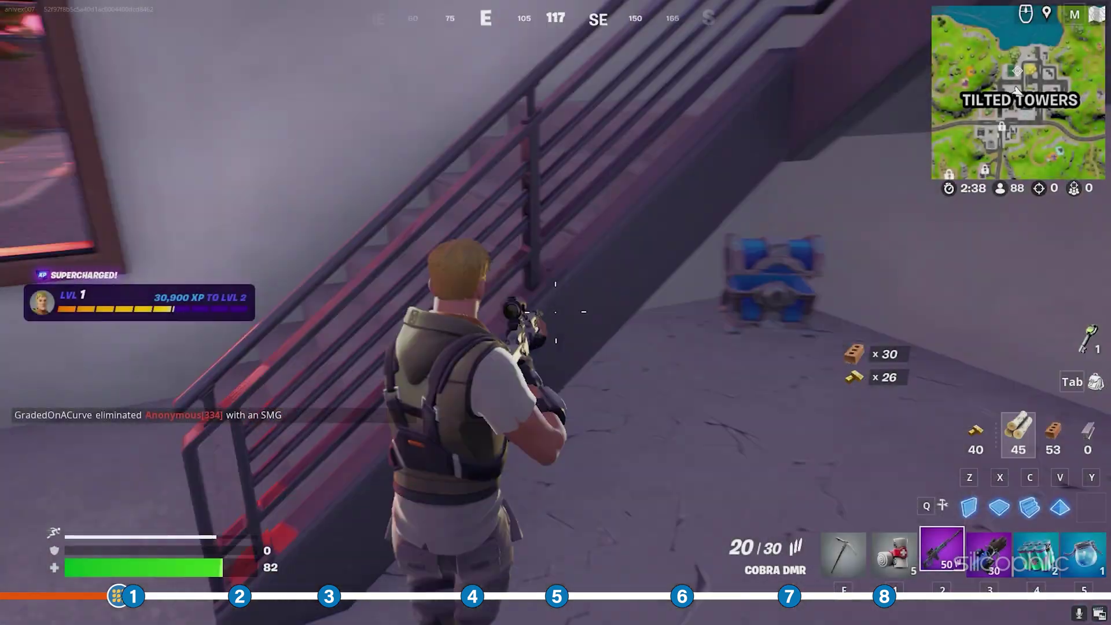
key(4)
key(w)
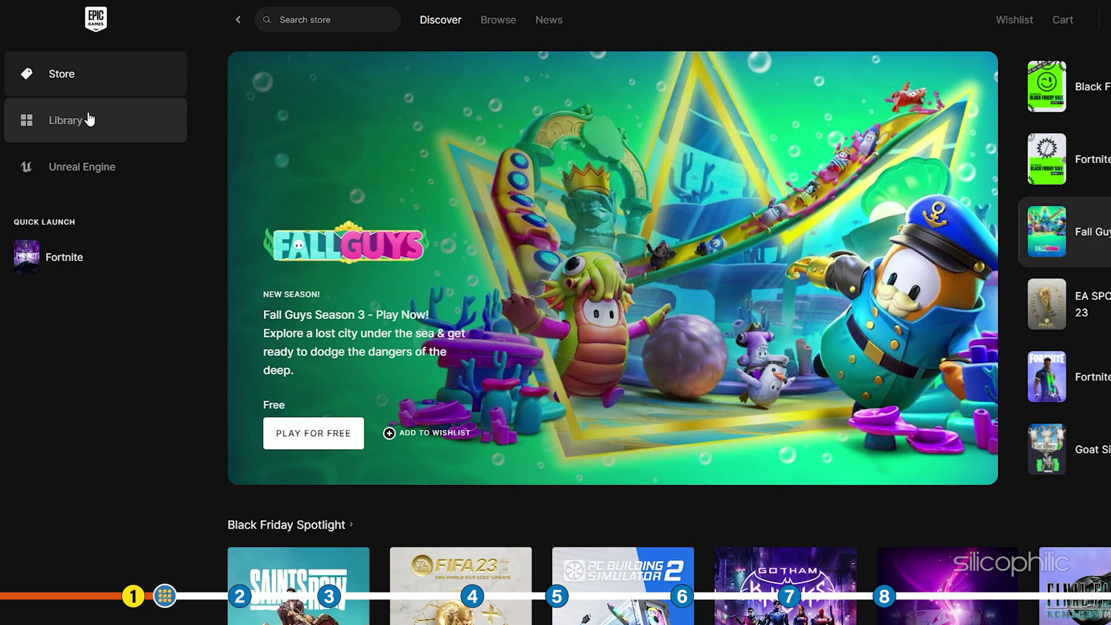
Verify Fortnite's game files through its Manage options in the Library.
click(89, 119)
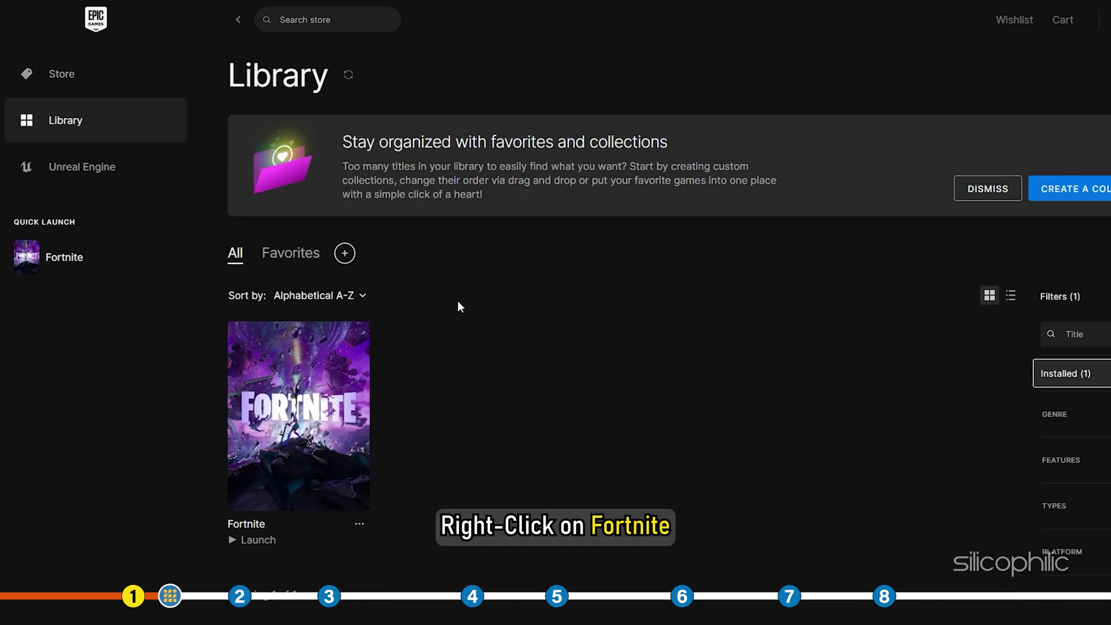
scroll(420, 297, down, 1)
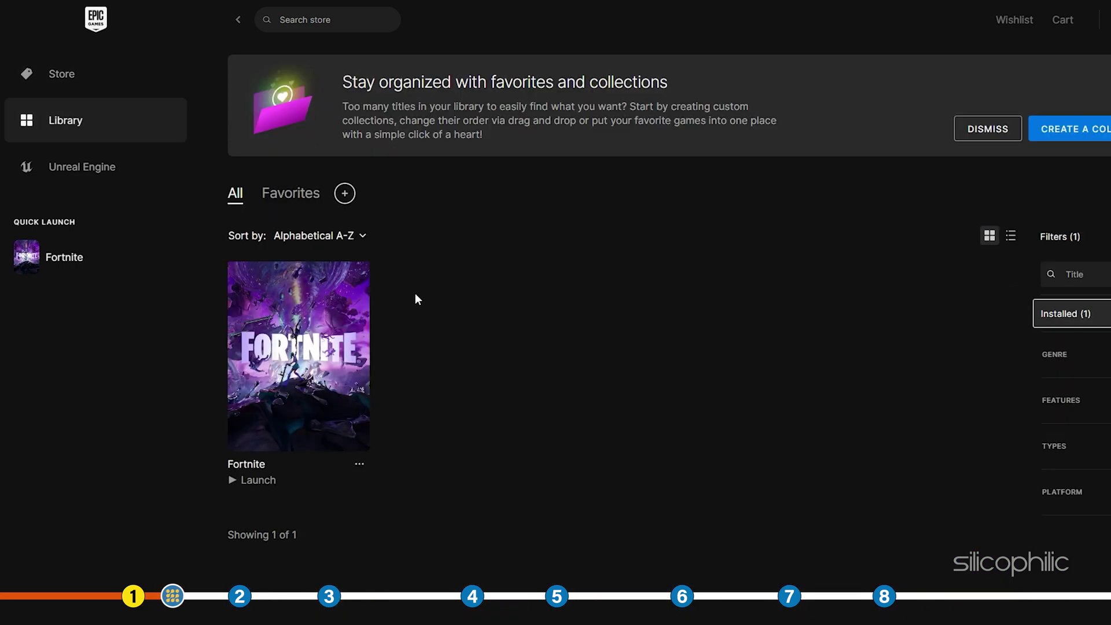
right_click(309, 317)
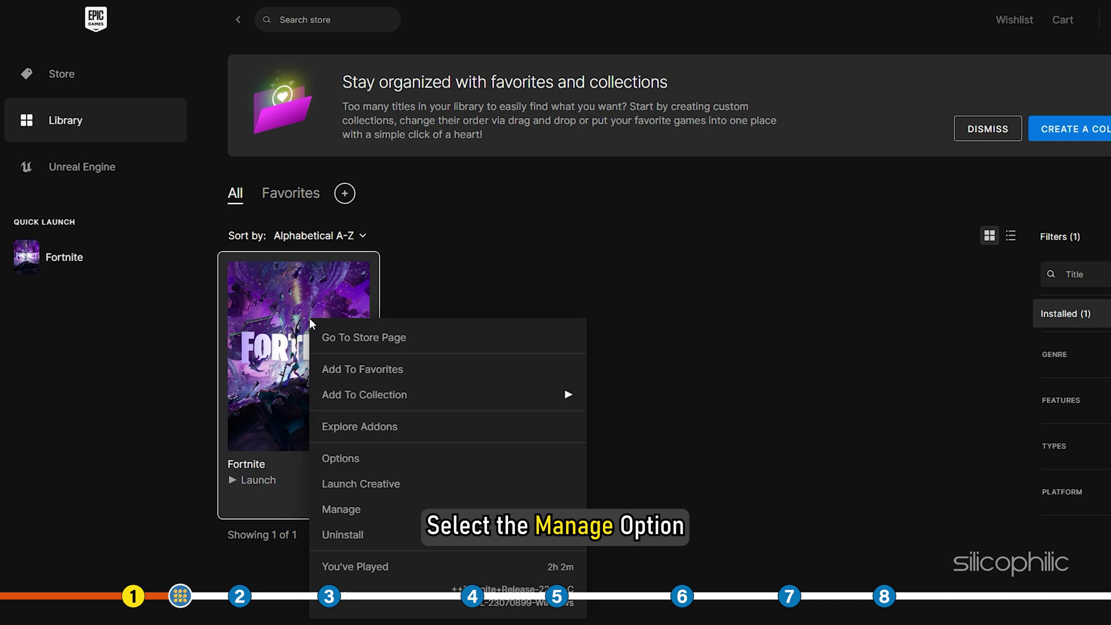
click(359, 511)
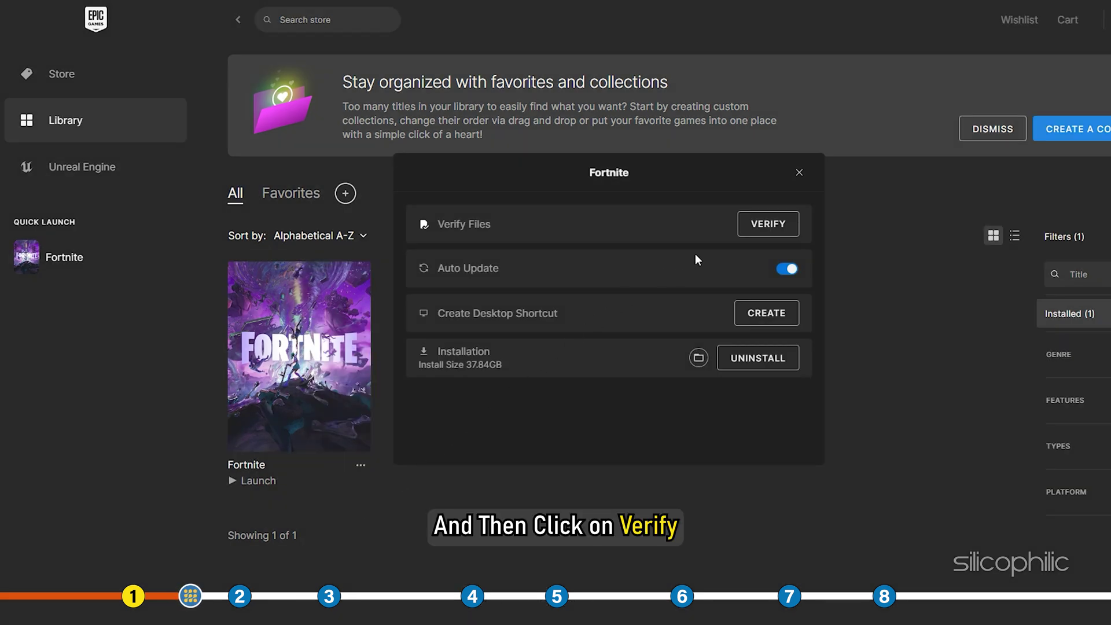
click(789, 234)
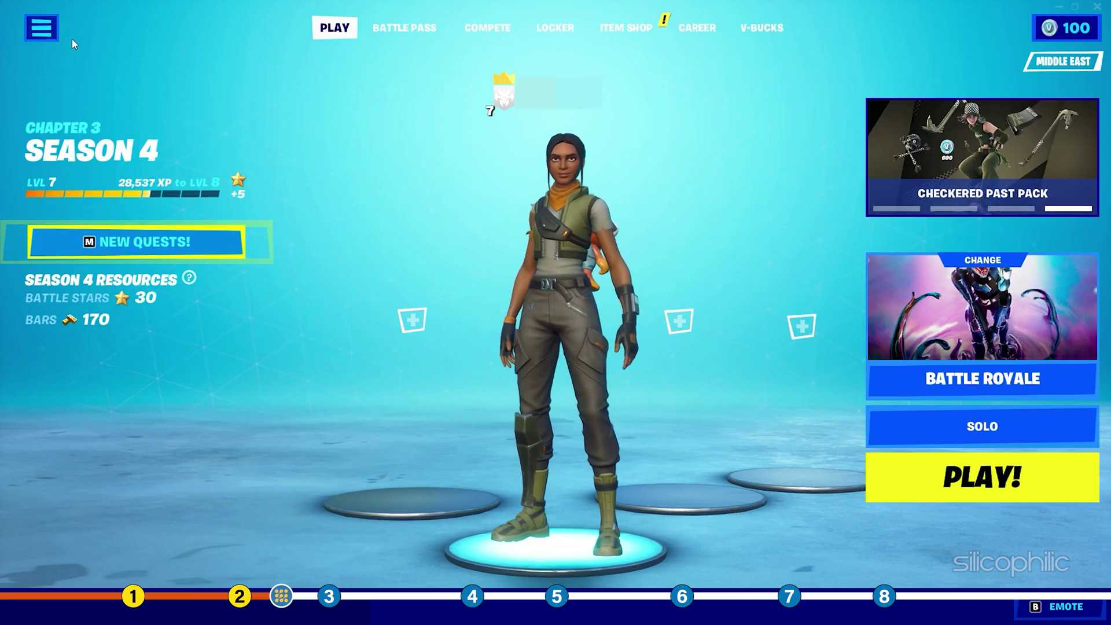
Change Rendering Mode in the Video settings from Performance (Beta) to DirectX 11.
click(45, 29)
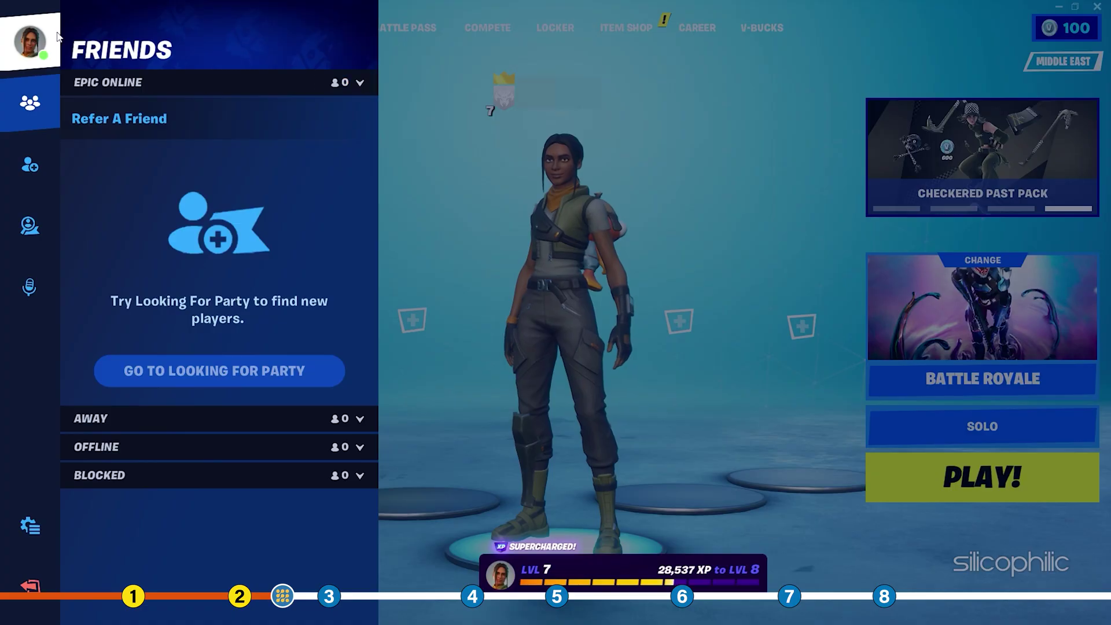
click(44, 523)
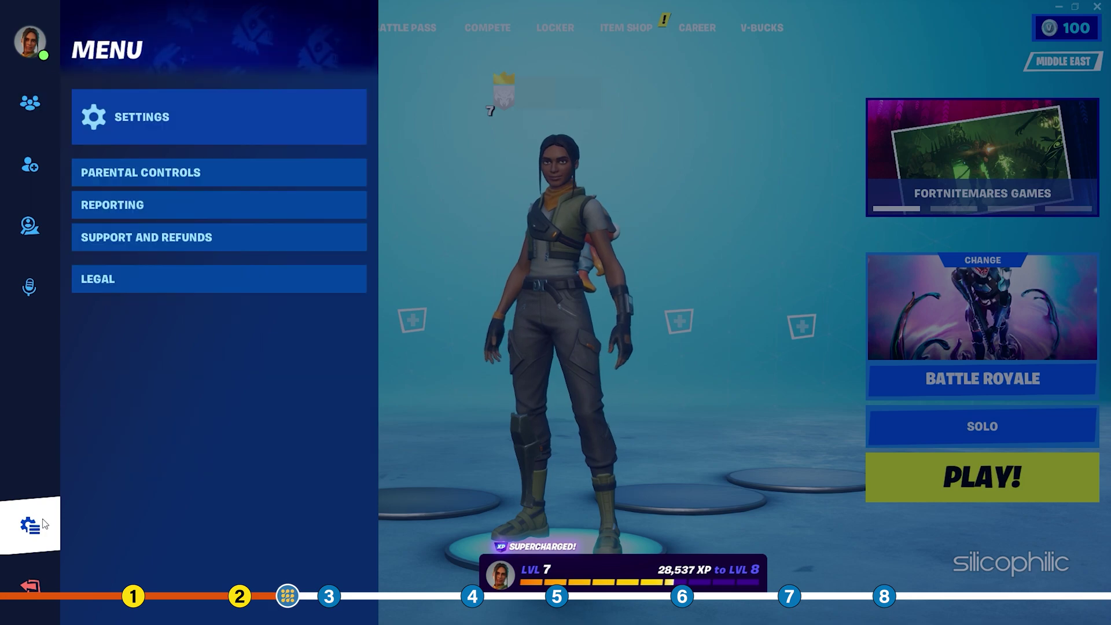
click(185, 129)
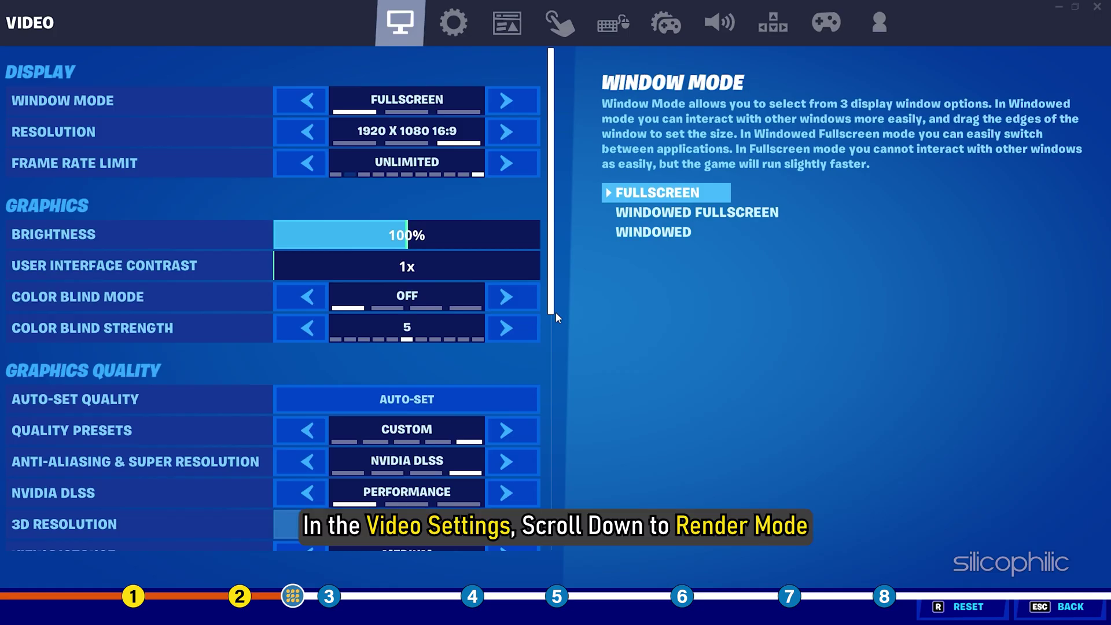
scroll(536, 386, down, 10)
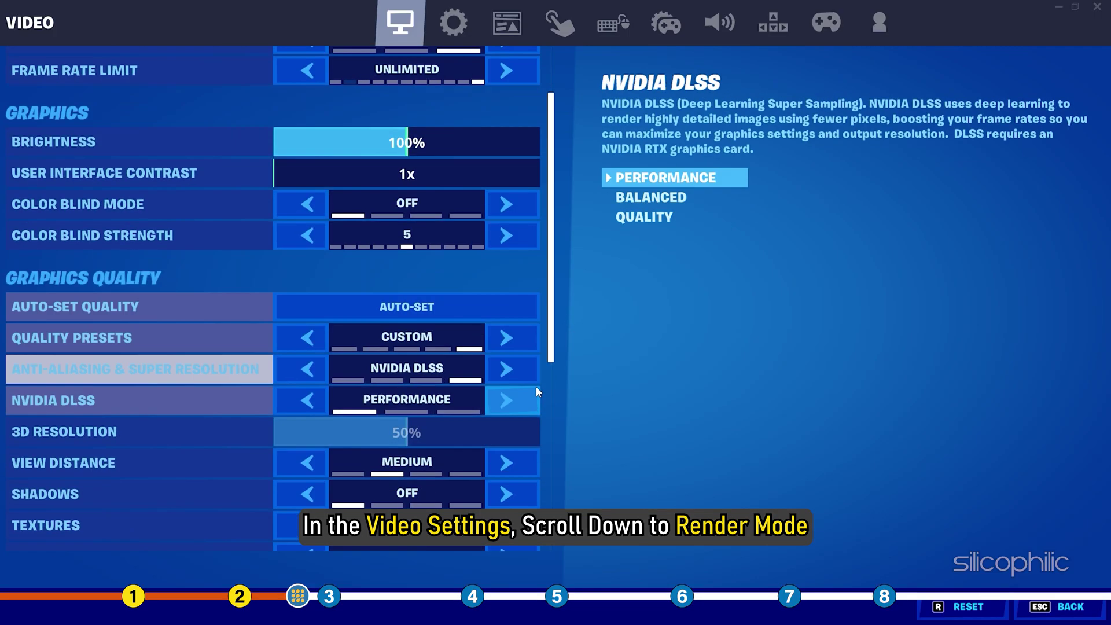
scroll(536, 386, down, 3)
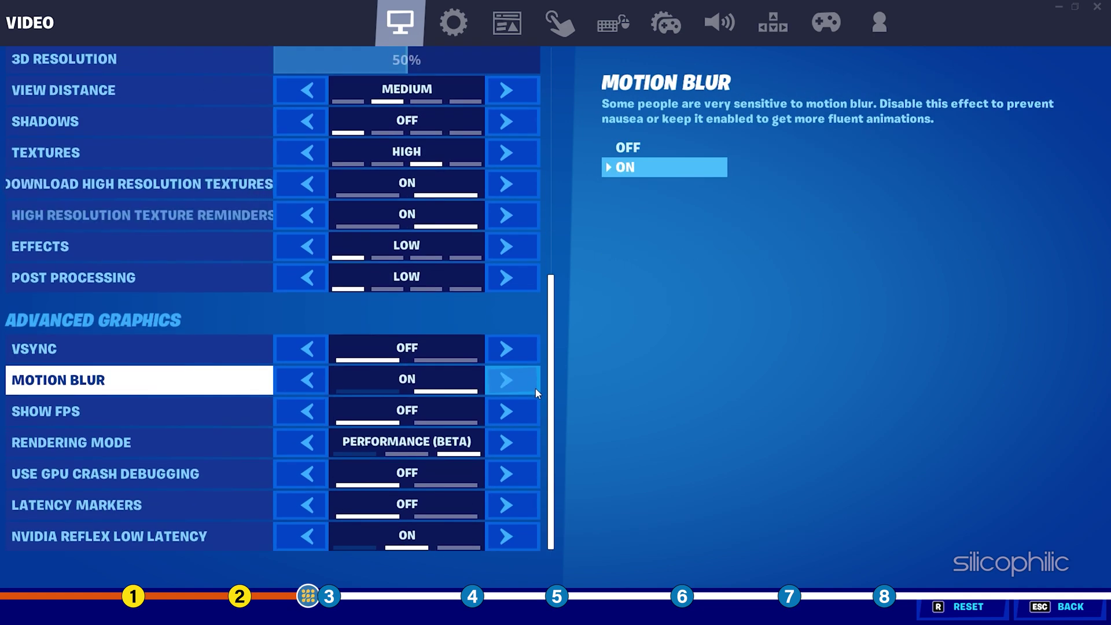
click(526, 446)
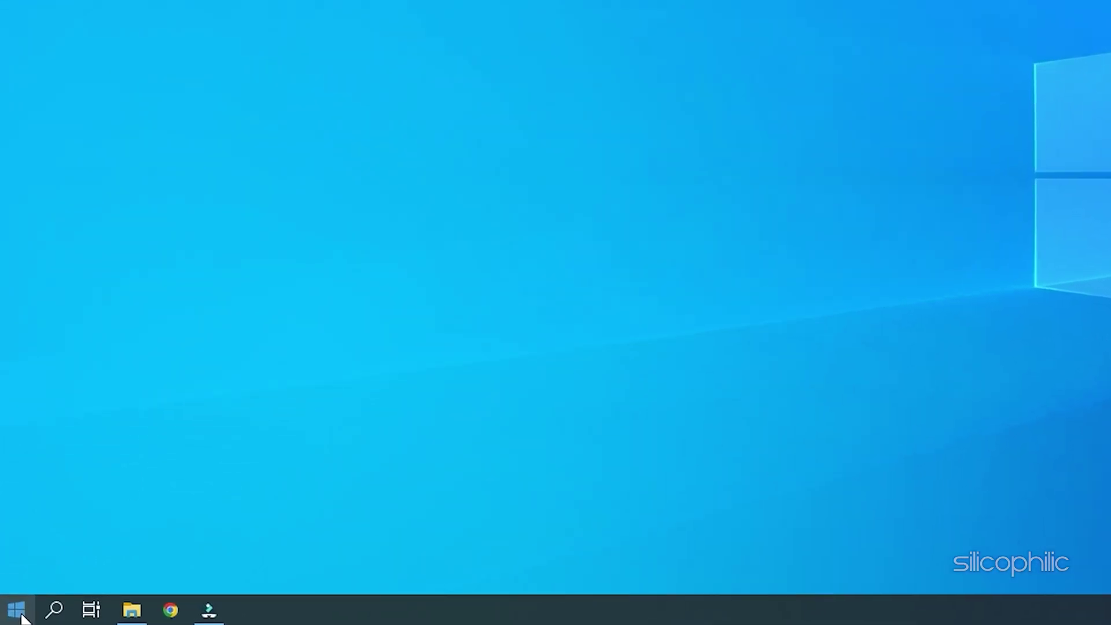
Search automatically in Device Manager for a newer AMD Radeon RX Vega 11 driver.
right_click(23, 618)
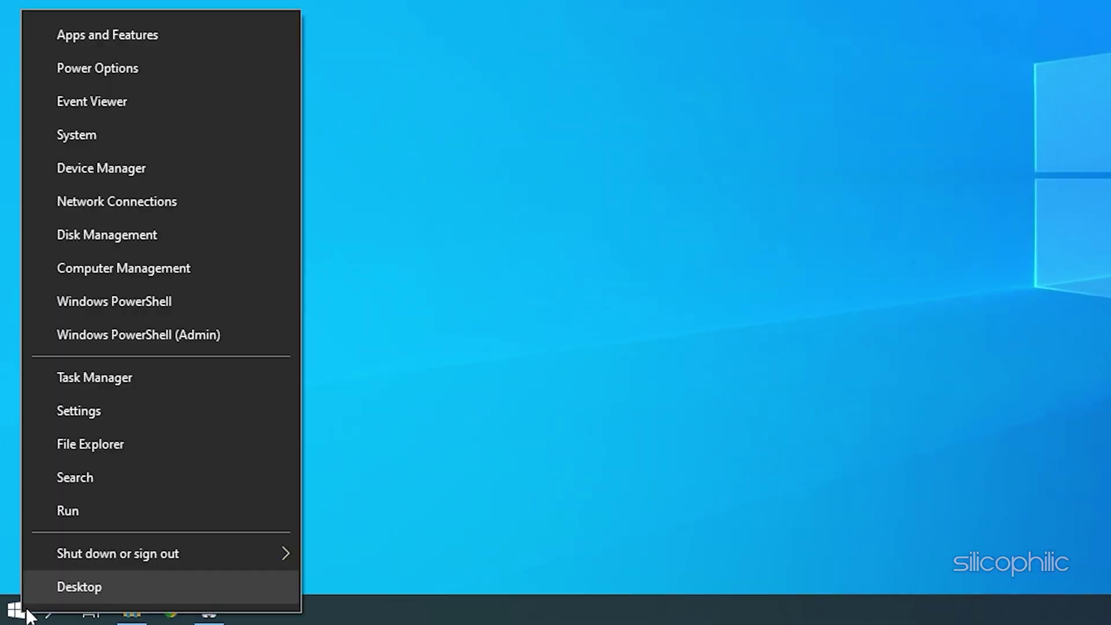
click(158, 167)
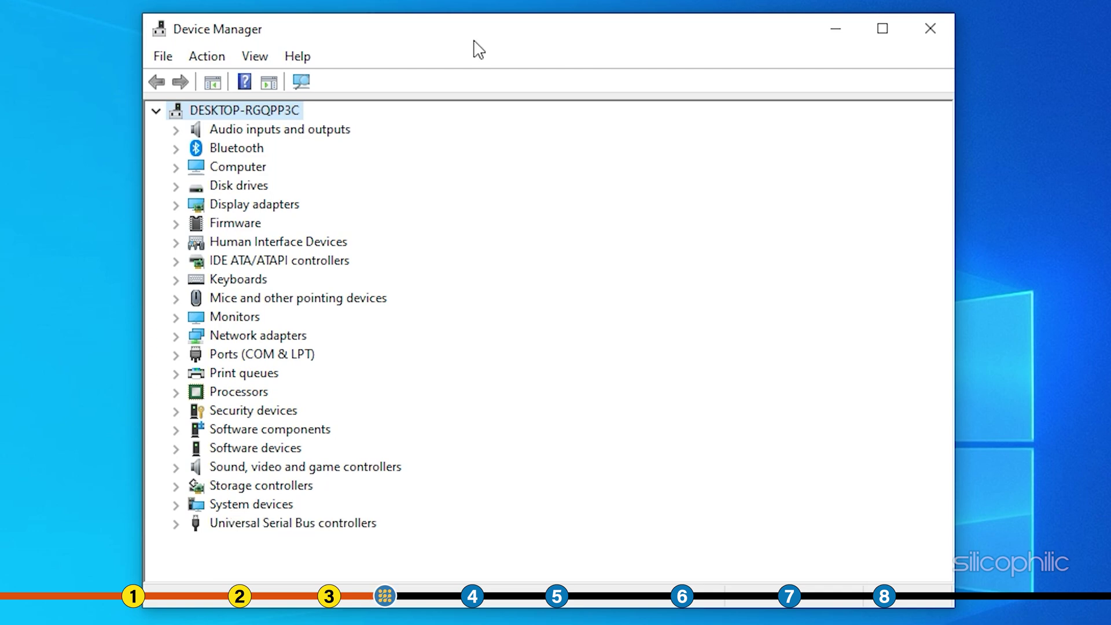
click(176, 205)
click(258, 228)
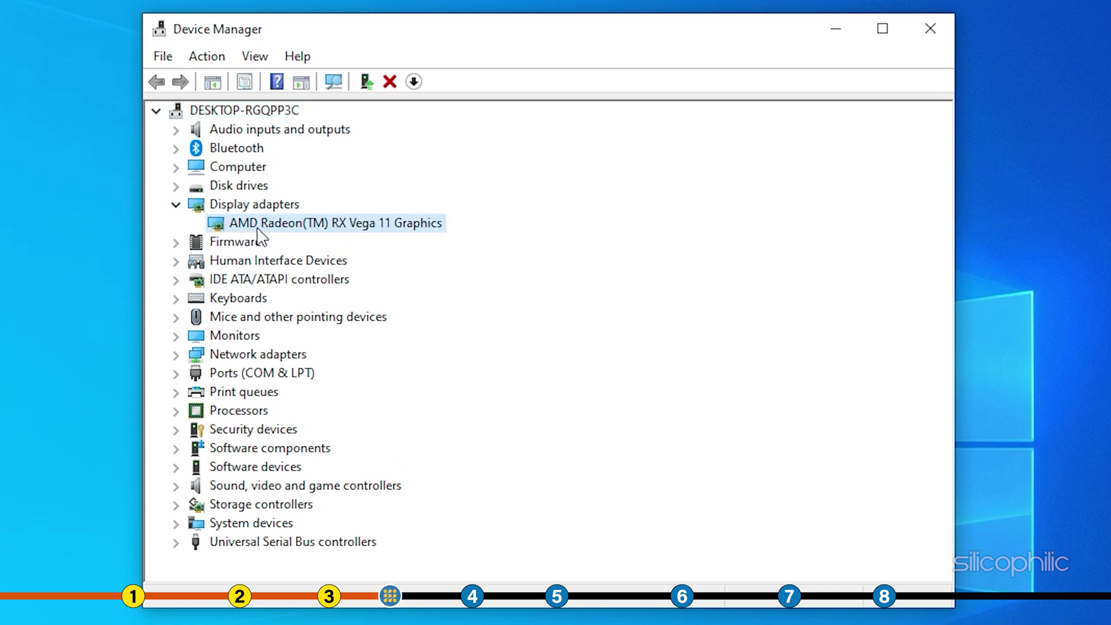
right_click(259, 233)
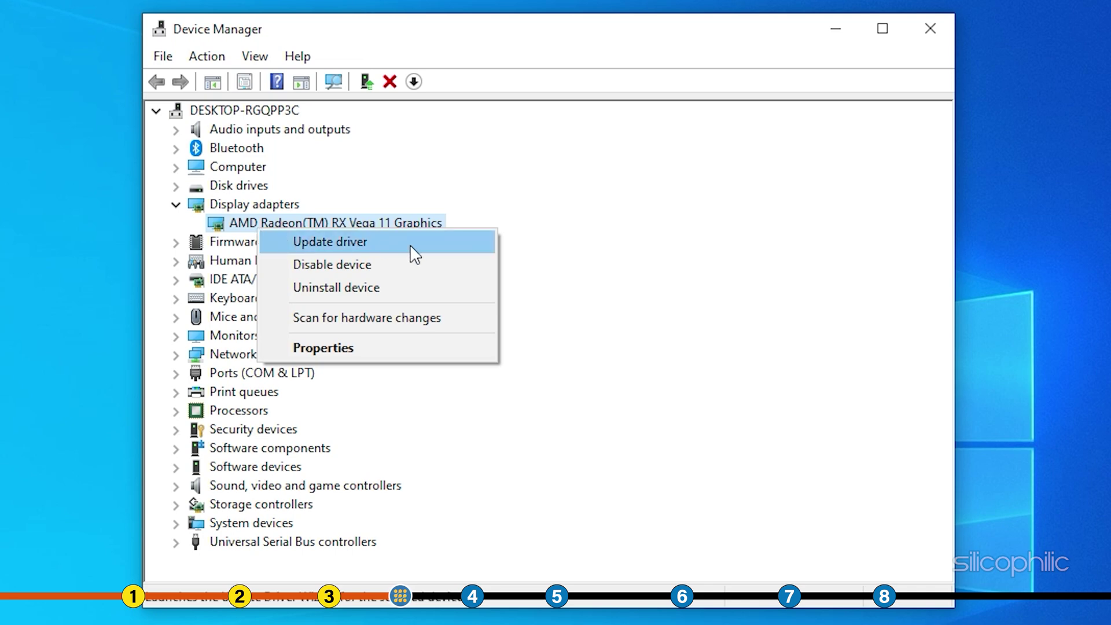
click(371, 241)
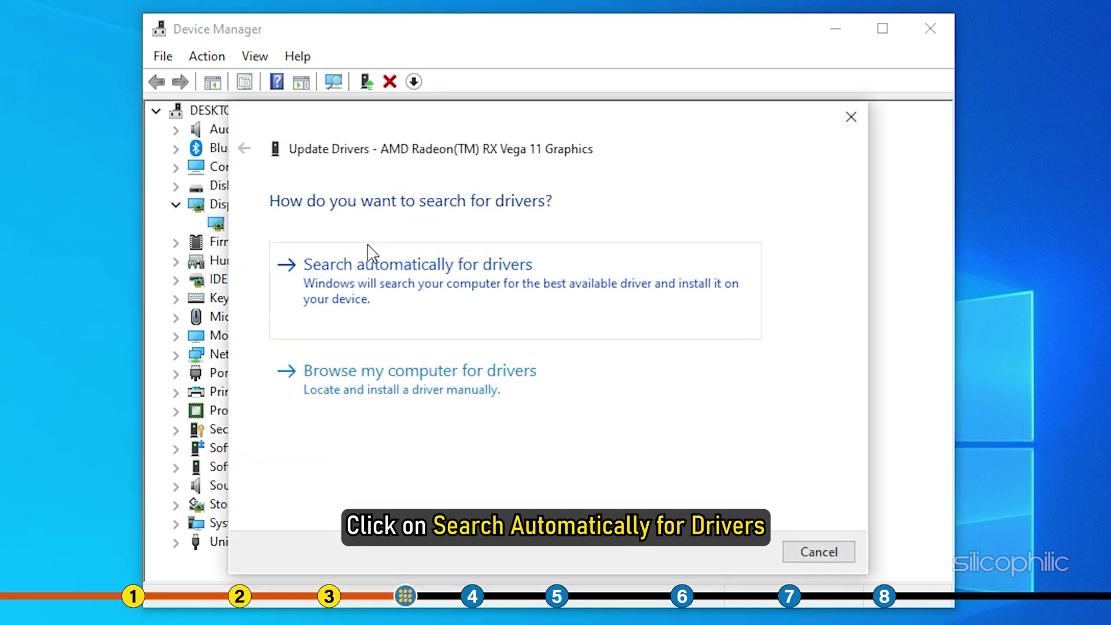
click(546, 272)
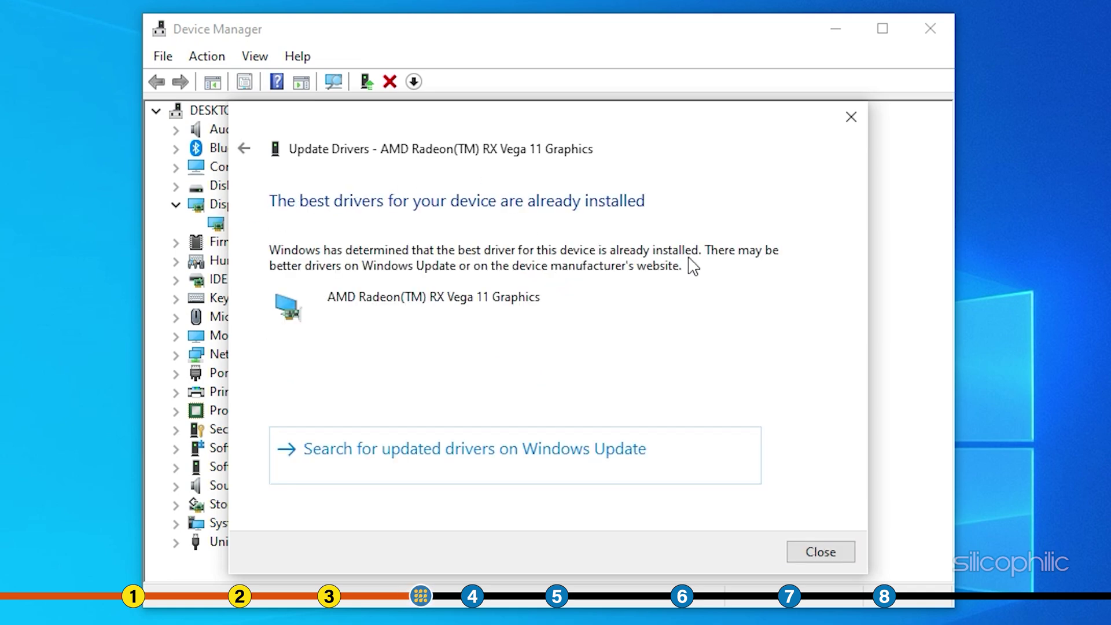
click(810, 550)
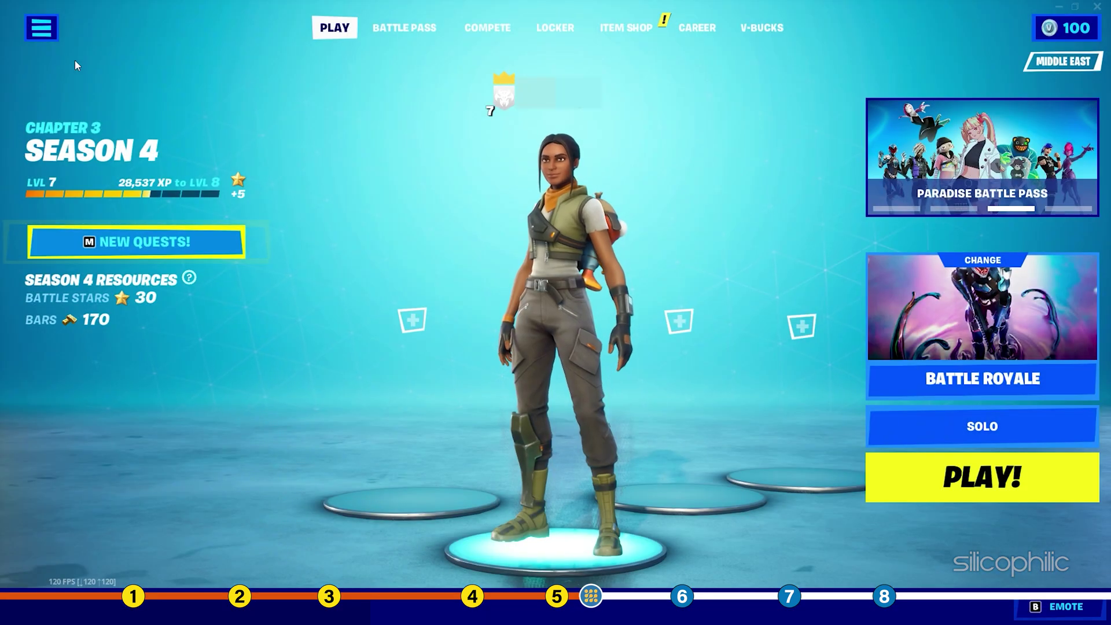
Cap the Frame Rate Limit at 144 FPS in the Video settings.
click(46, 38)
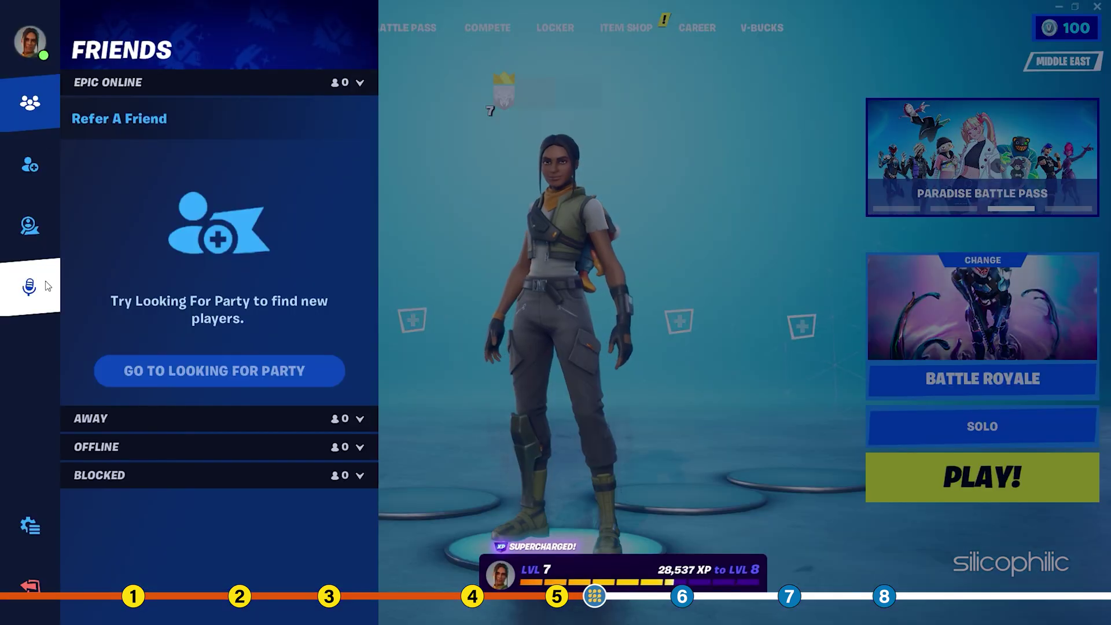
click(32, 526)
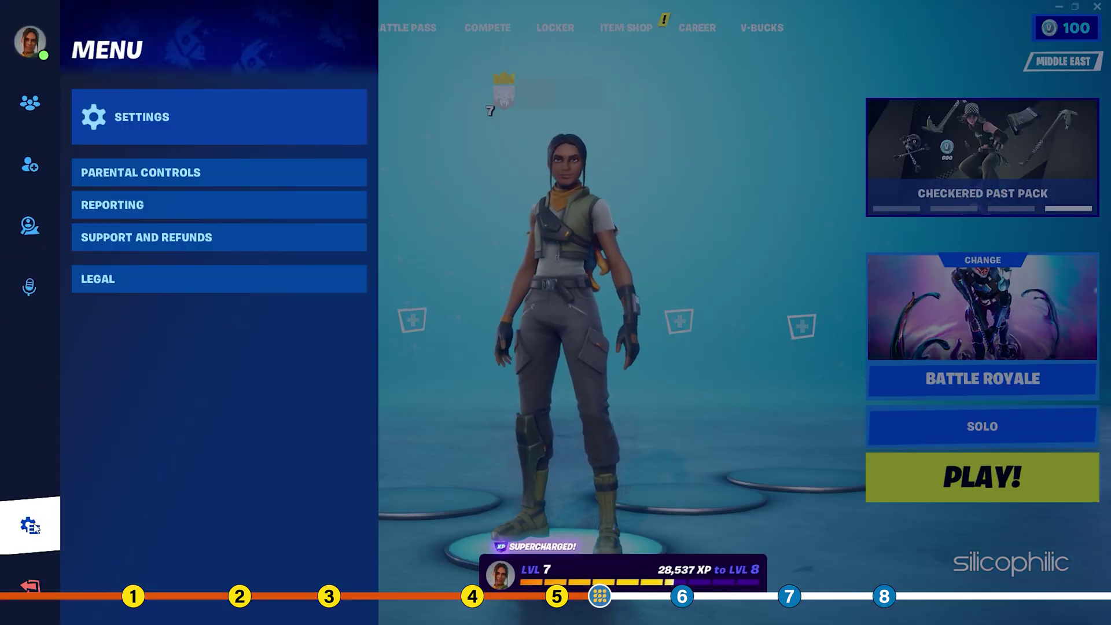
click(176, 117)
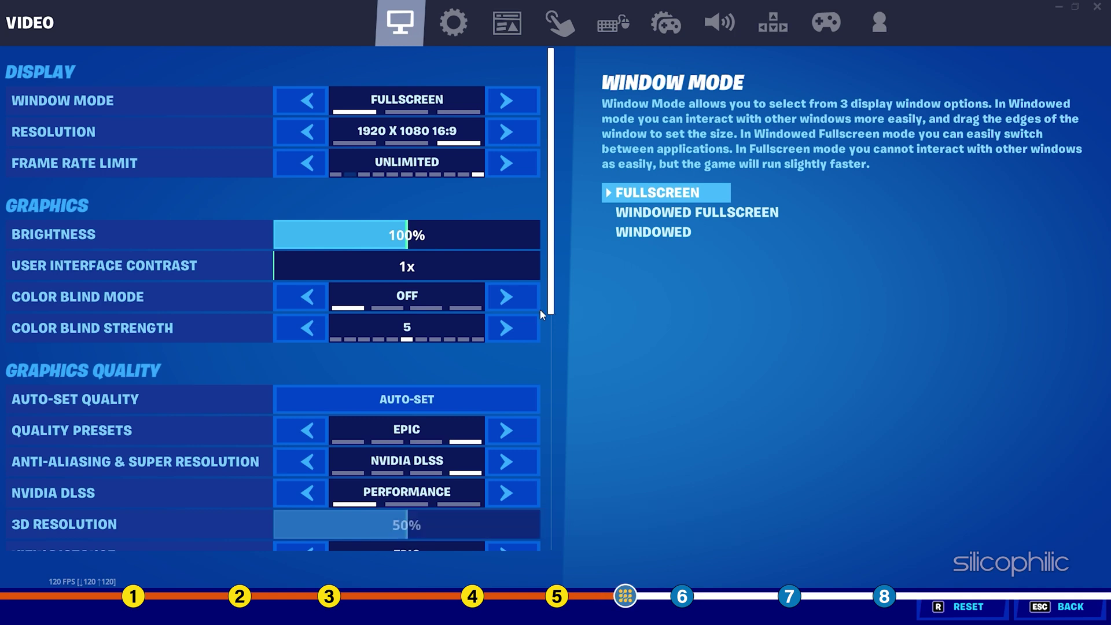
click(497, 169)
click(496, 169)
click(497, 169)
click(496, 169)
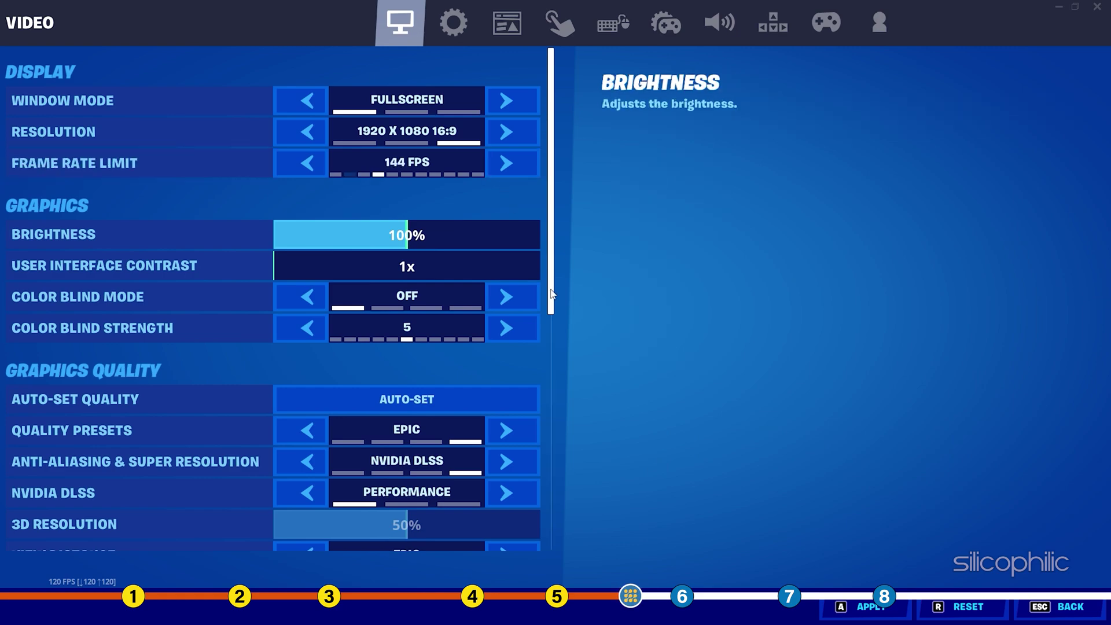
Set Quality Presets to Low and Rendering Mode to DirectX 11, then apply.
scroll(520, 261, down, 3)
click(307, 264)
click(315, 267)
click(314, 267)
scroll(504, 292, down, 3)
scroll(460, 300, down, 3)
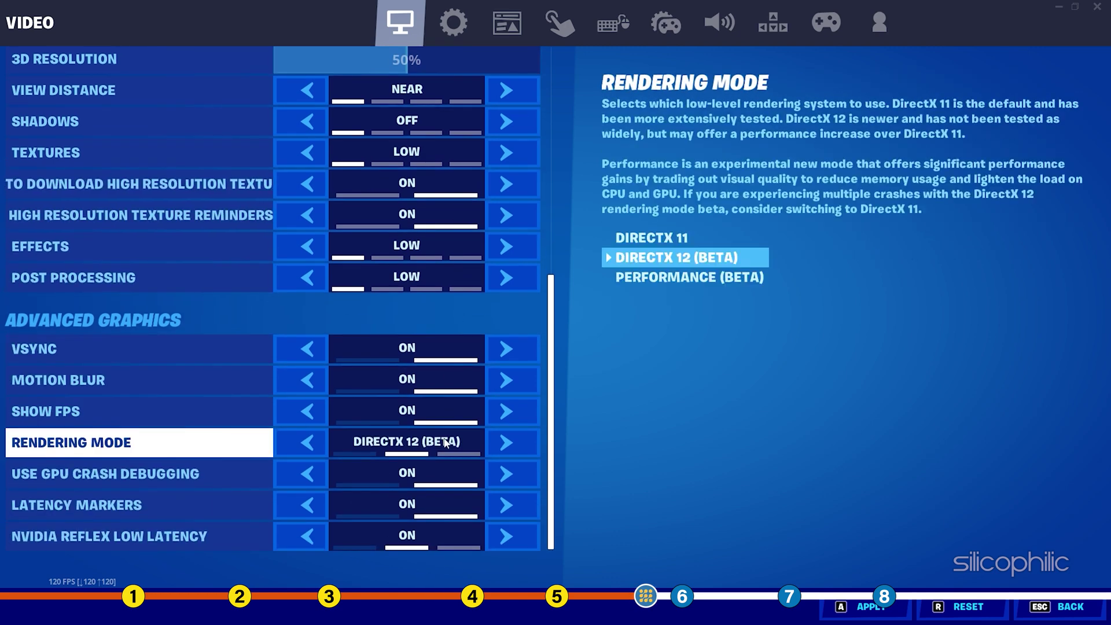
click(306, 444)
click(877, 607)
key(Return)
scroll(448, 269, up, 7)
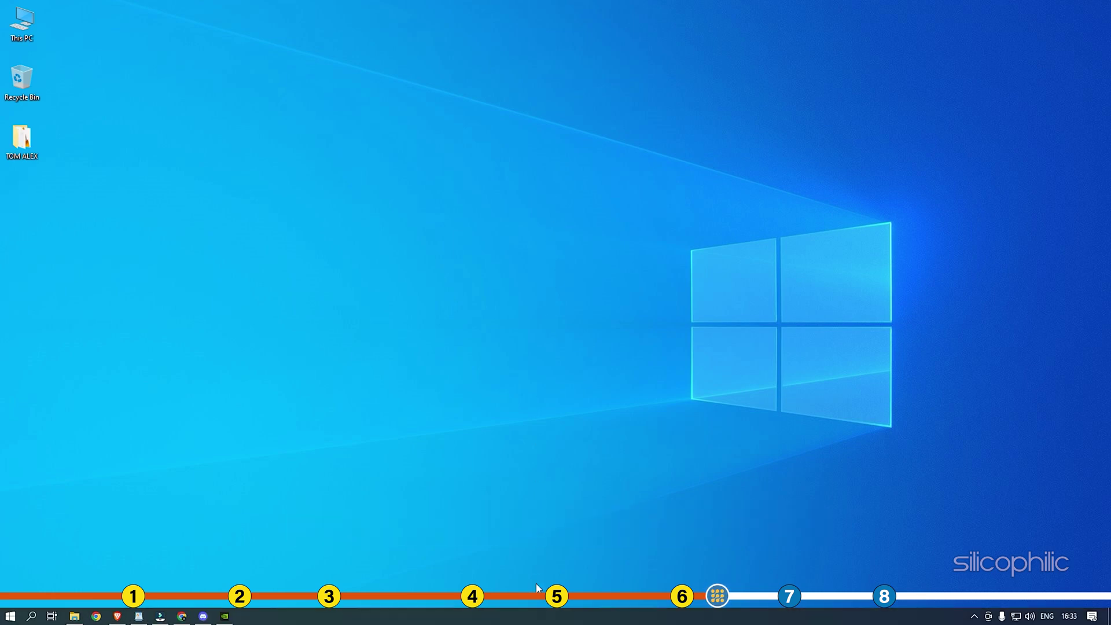
Open Task Manager and end the Discord and Google Chrome processes.
right_click(535, 620)
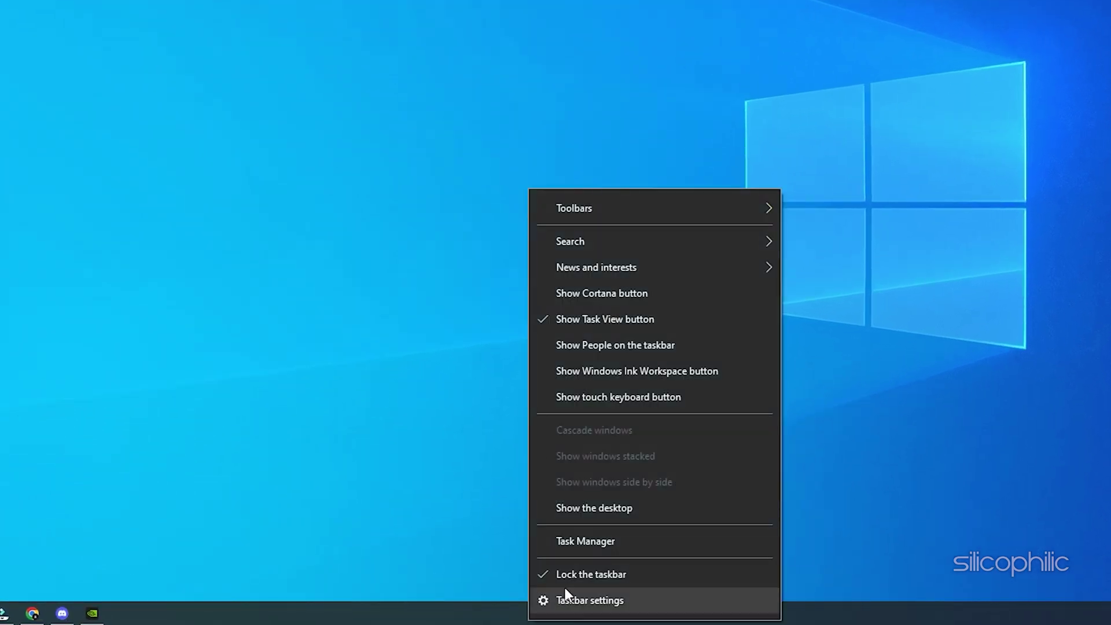
click(617, 540)
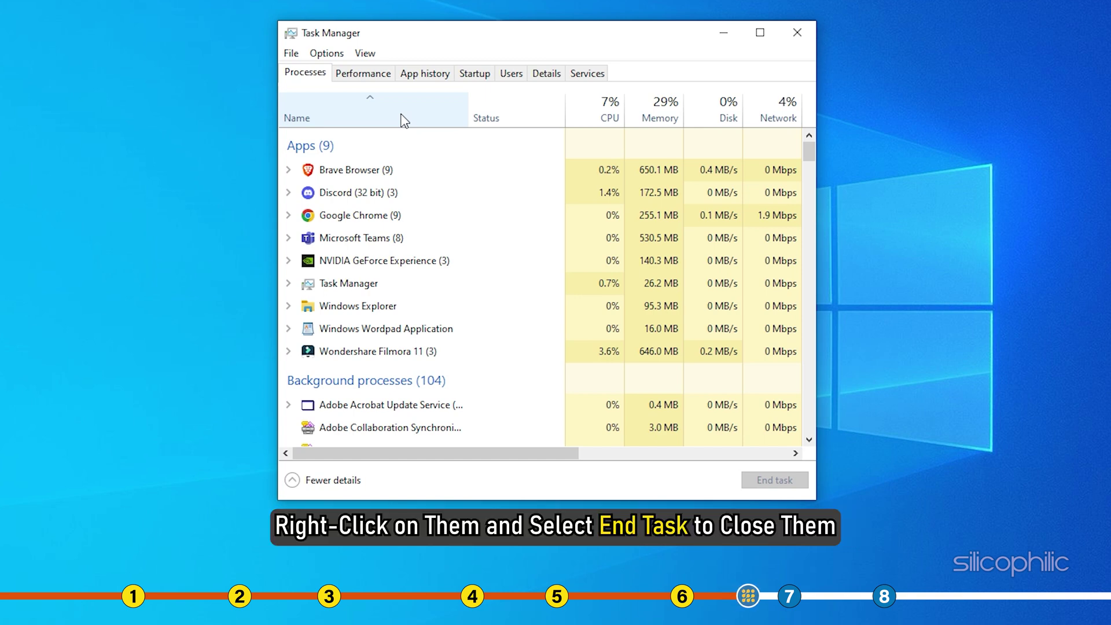
right_click(411, 196)
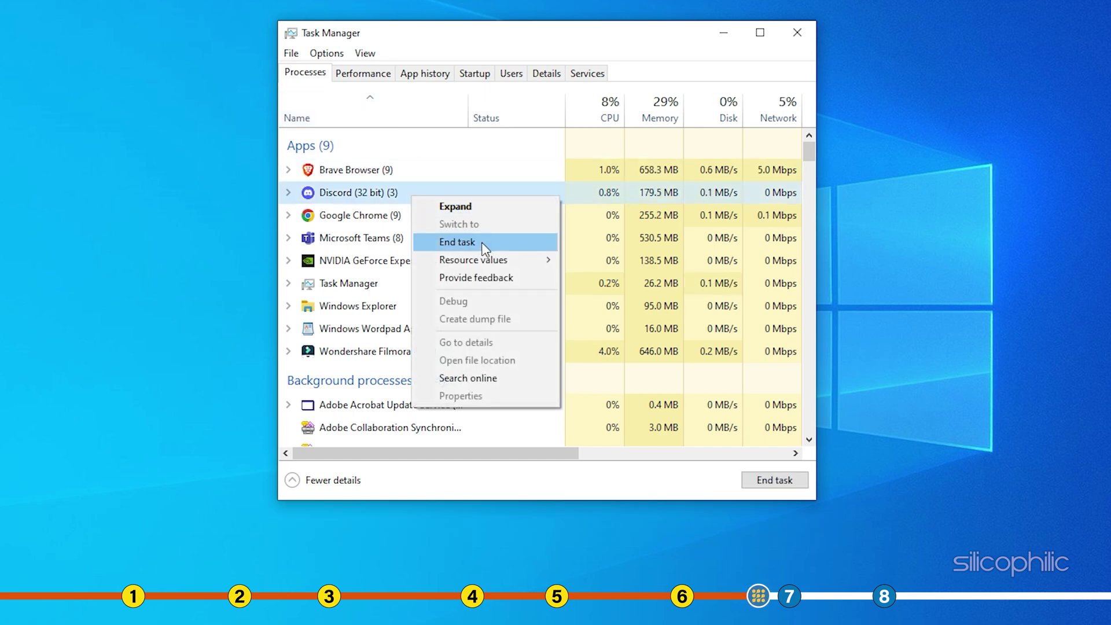
click(482, 242)
right_click(405, 192)
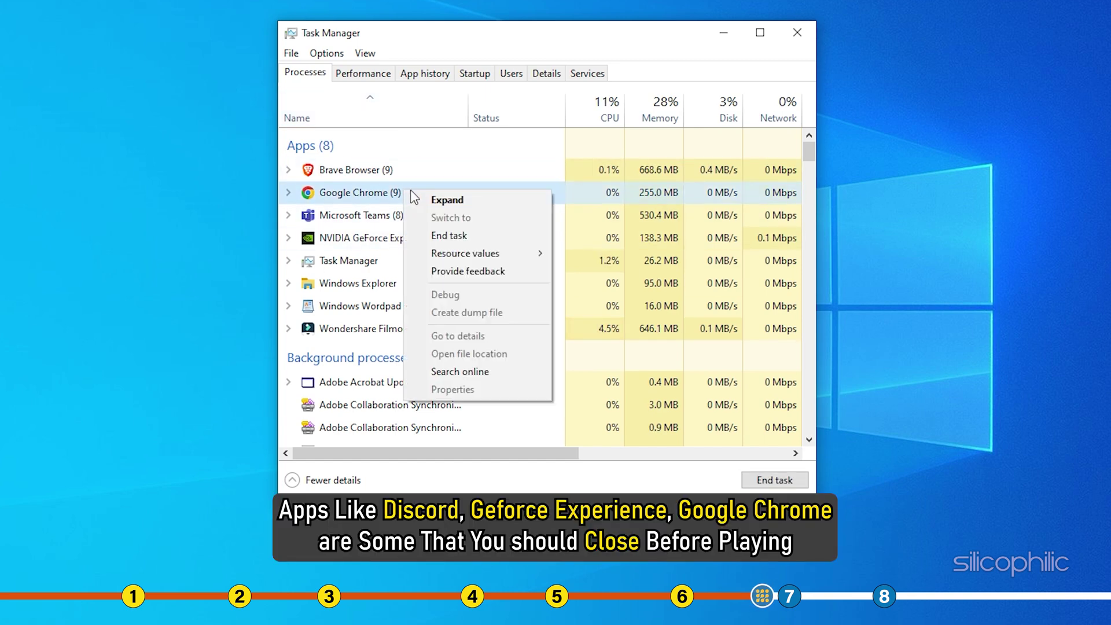
click(468, 239)
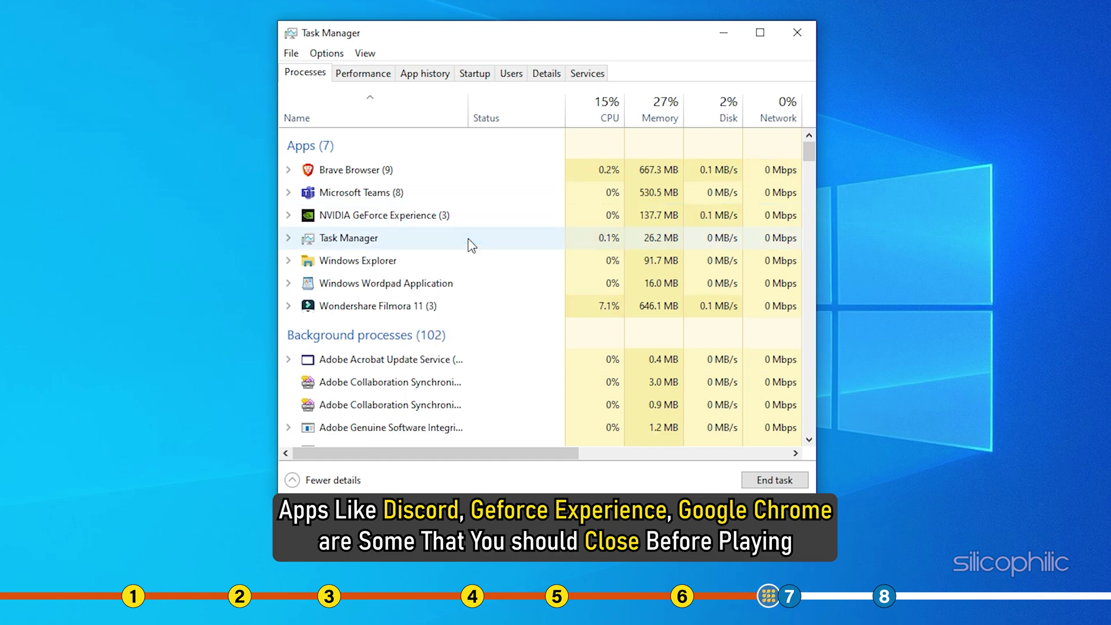
End NVIDIA GeForce Experience and Microsoft Teams, then close Task Manager.
right_click(457, 219)
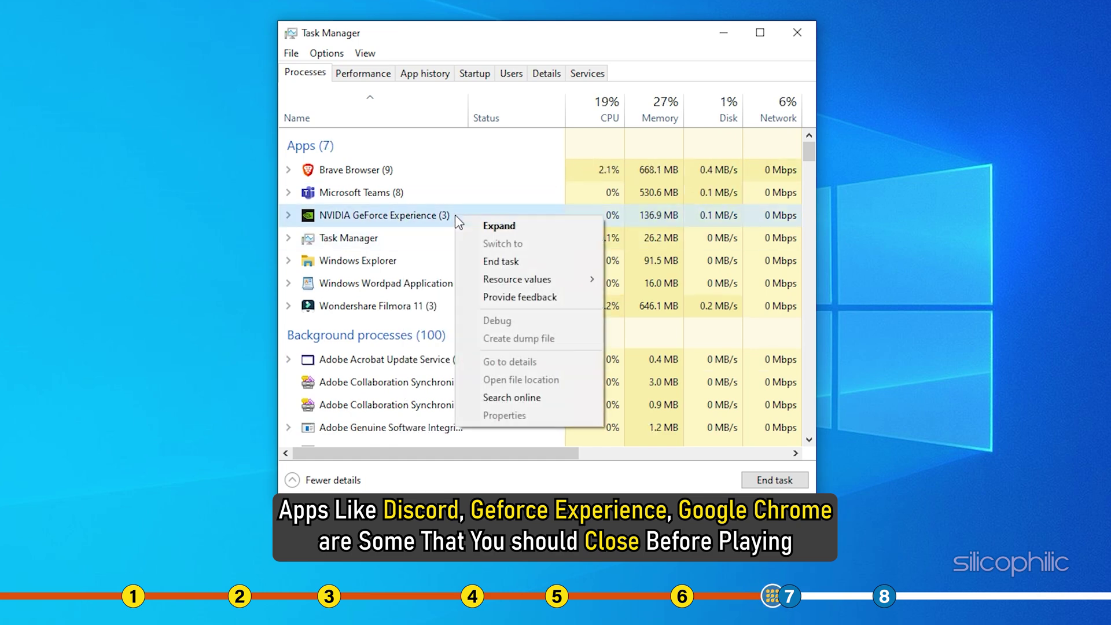
click(520, 262)
right_click(360, 194)
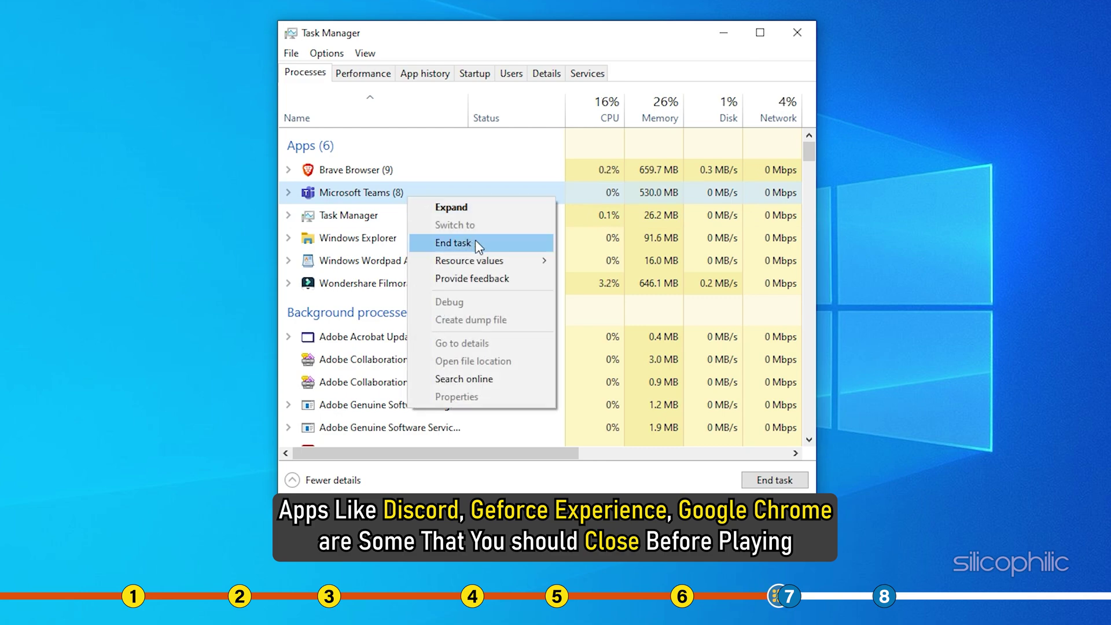
click(404, 240)
click(796, 32)
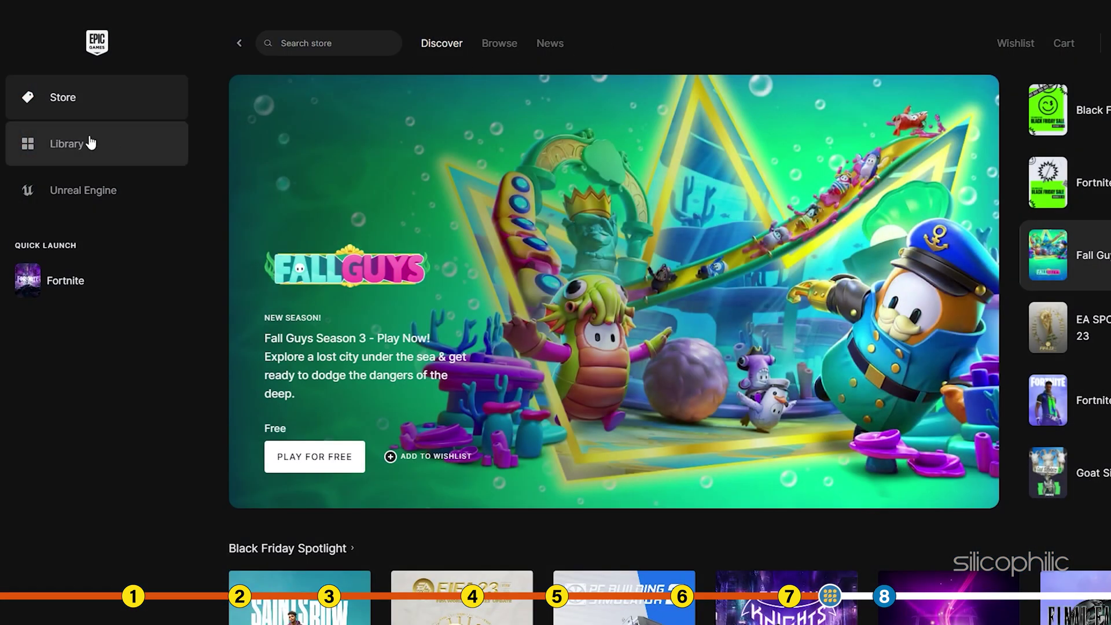
Uncheck High Resolution Textures in Fortnite's Library options and apply the change.
click(91, 143)
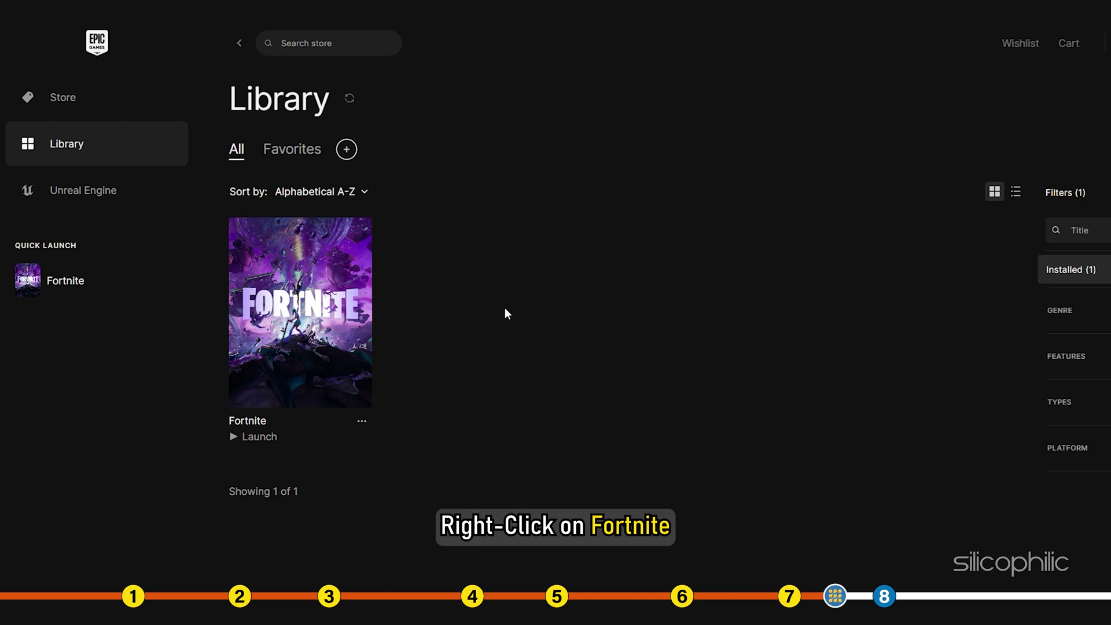
right_click(324, 318)
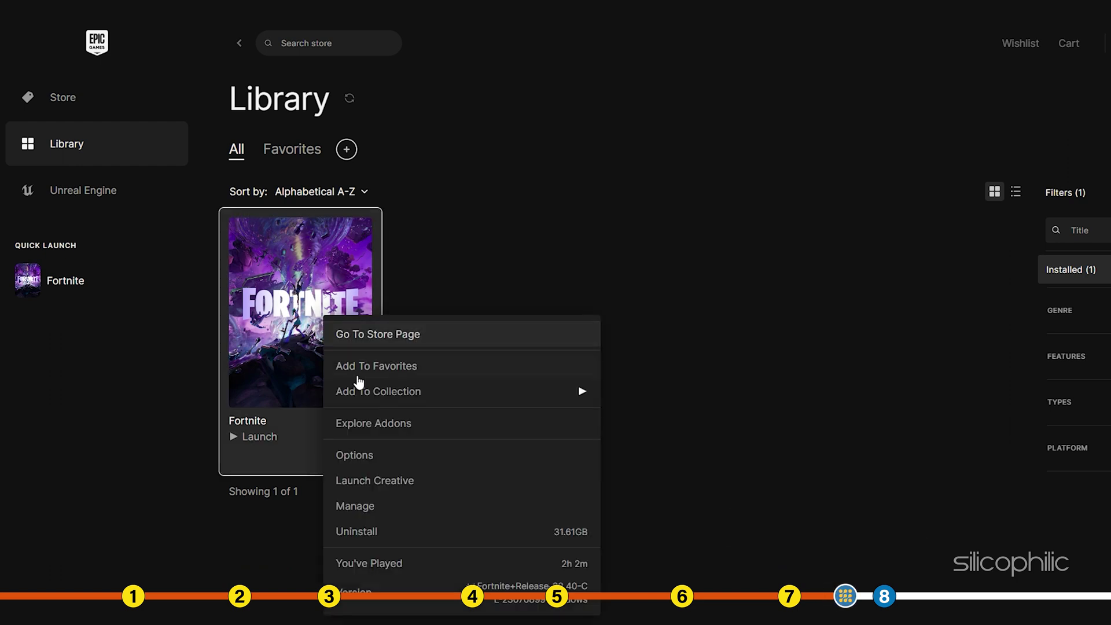
click(385, 459)
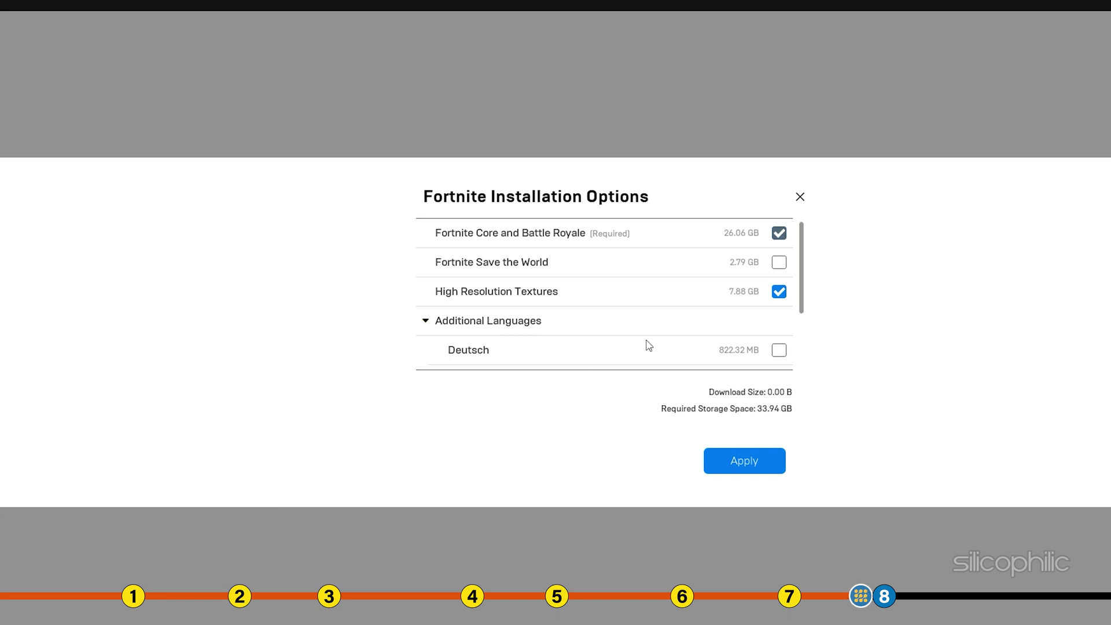
click(781, 295)
click(757, 466)
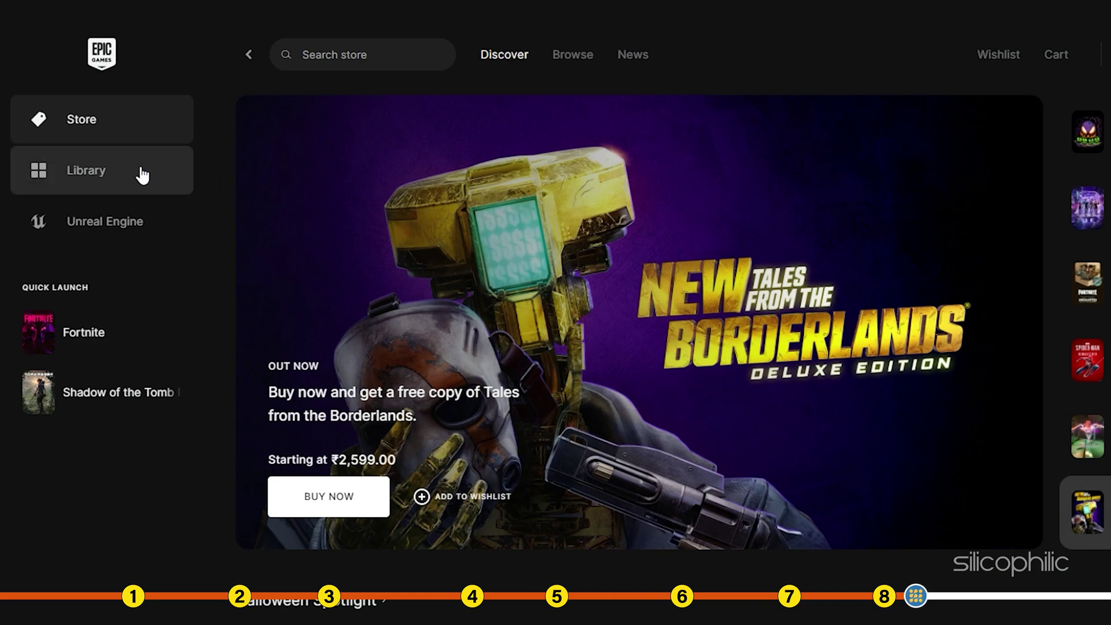
Uninstall Fortnite from the Library and confirm the removal.
click(139, 173)
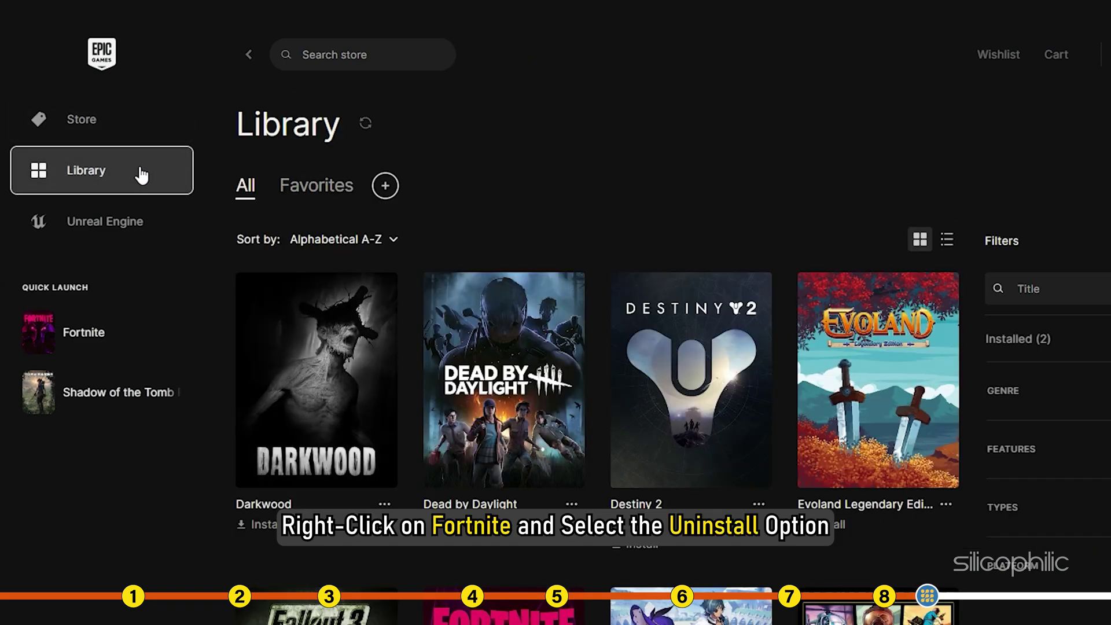
scroll(457, 278, down, 5)
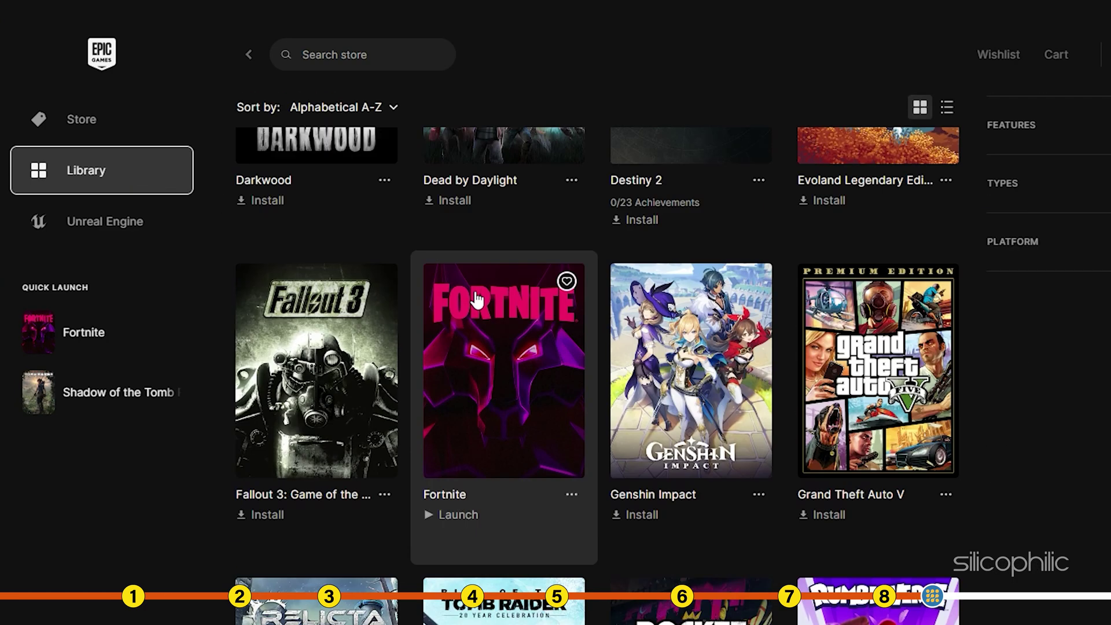
right_click(570, 410)
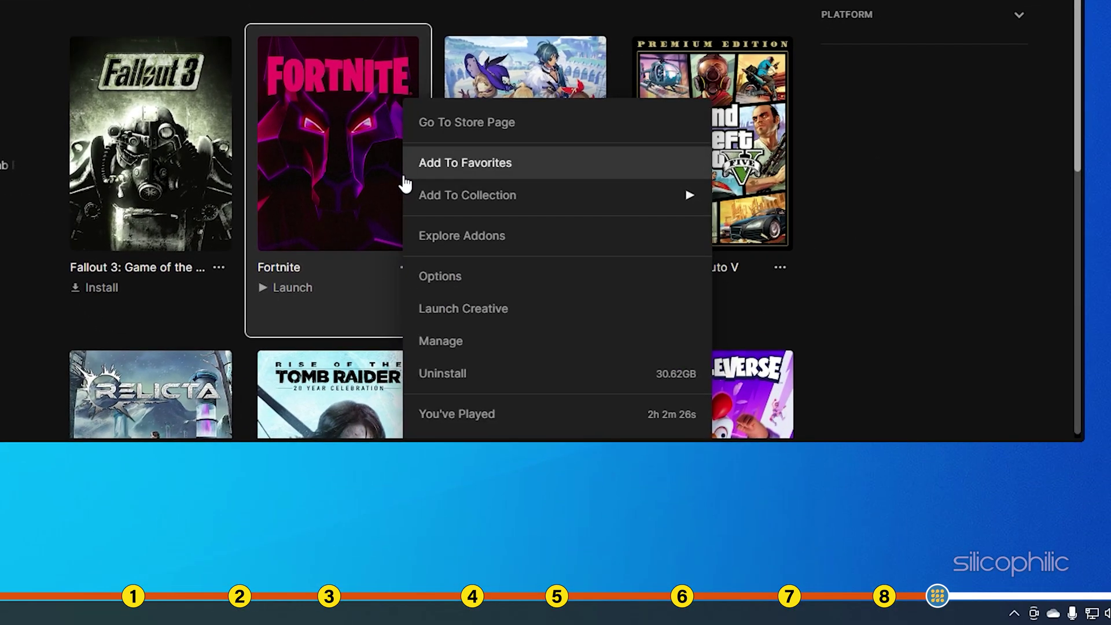
click(483, 376)
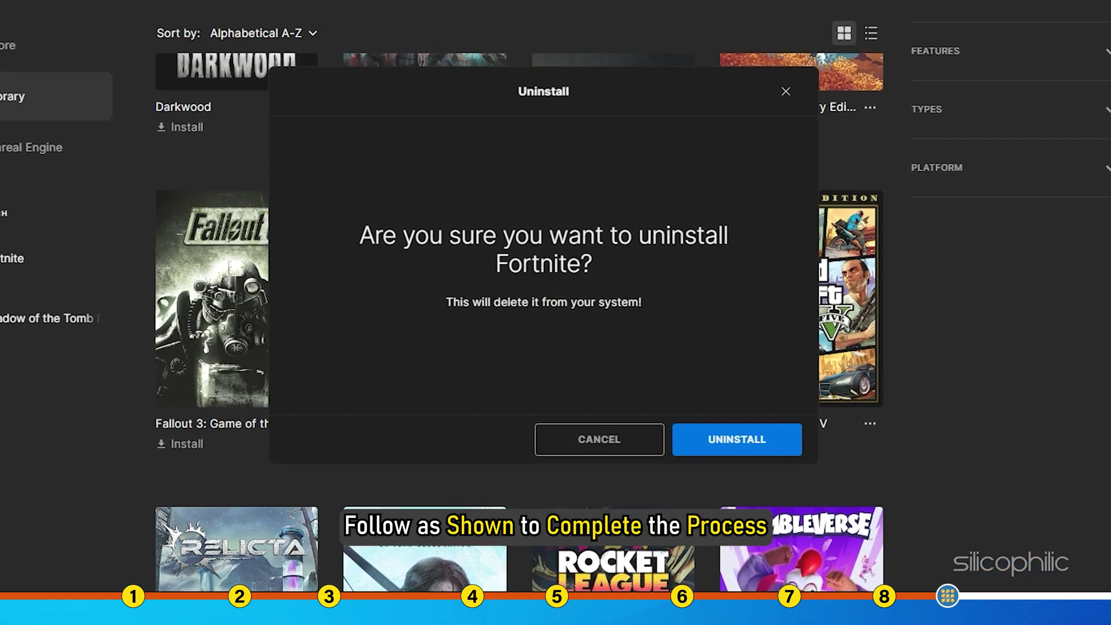
click(777, 448)
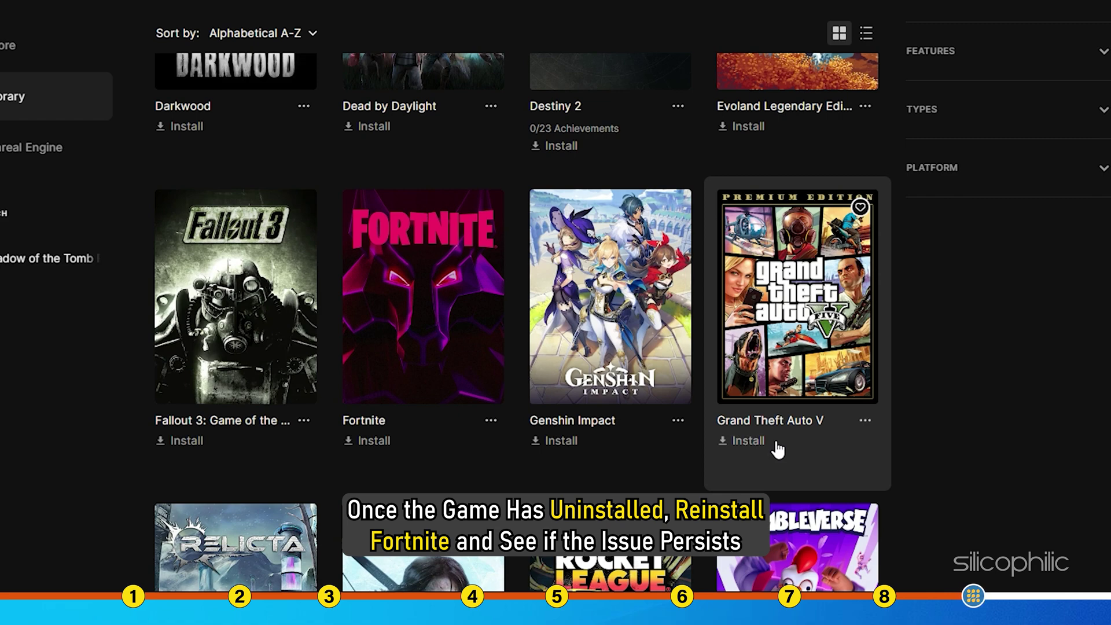
Install Fortnite into E:\GAMES, approve the admin prompt, and show Downloads progress.
click(449, 380)
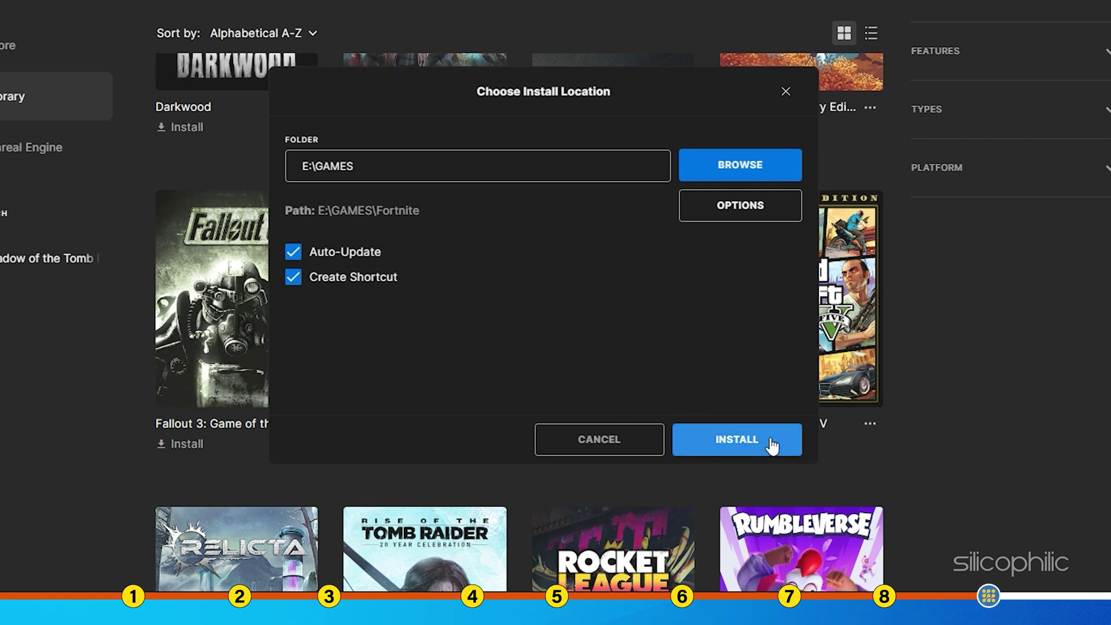
click(749, 440)
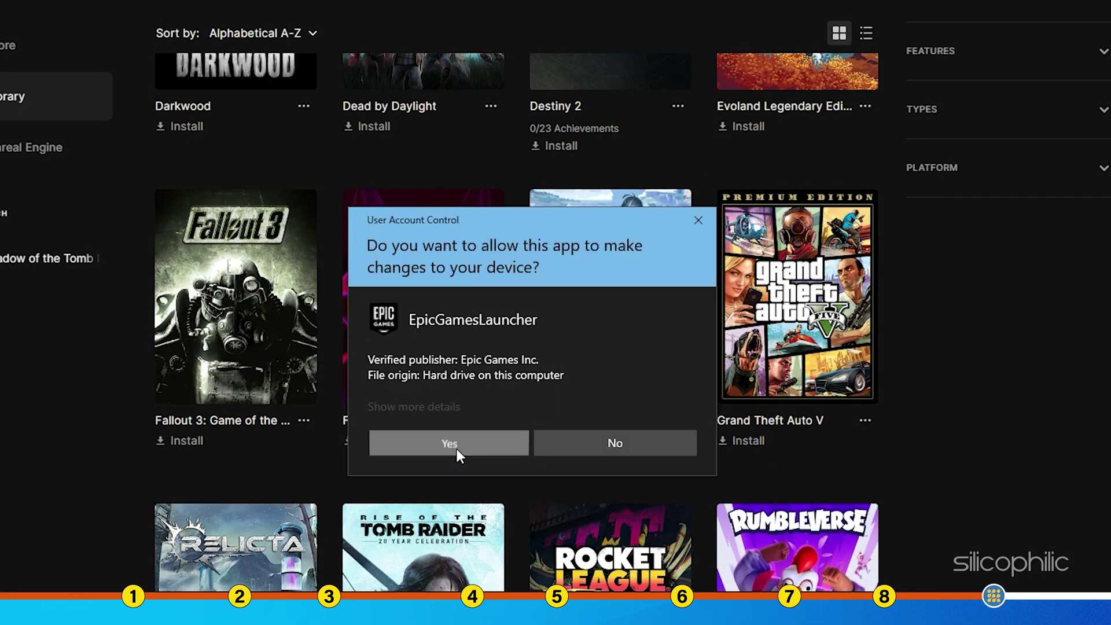
click(468, 454)
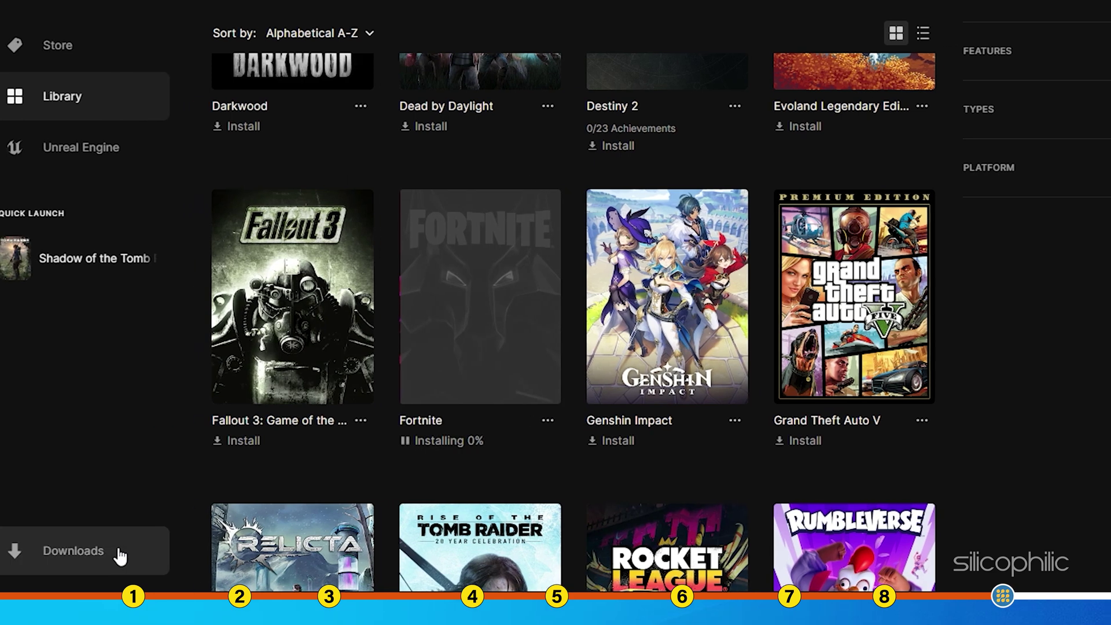
click(60, 552)
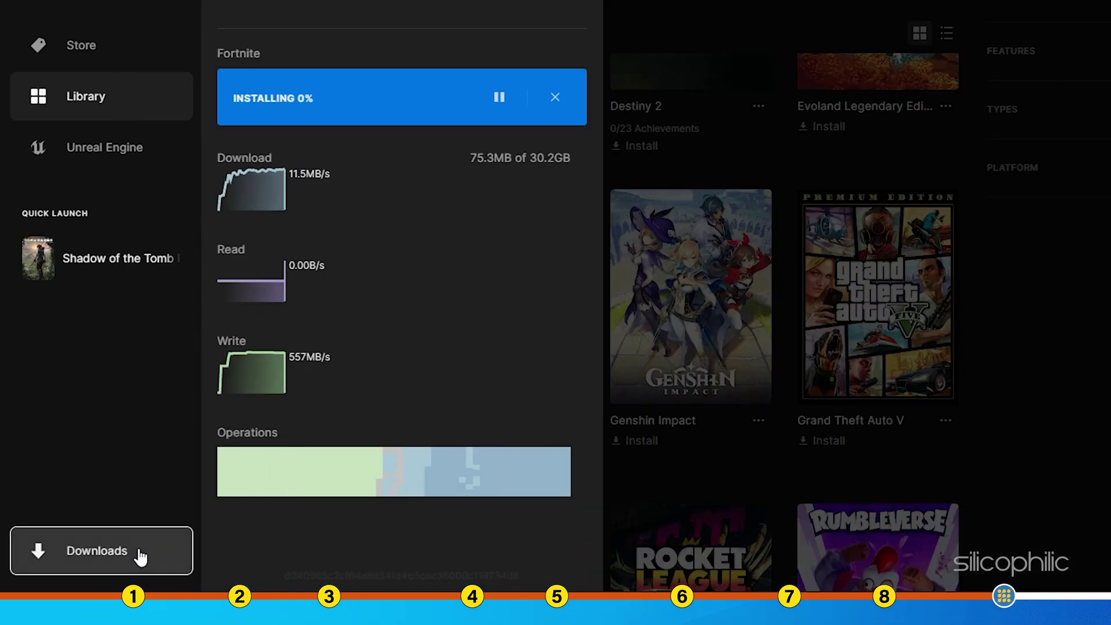